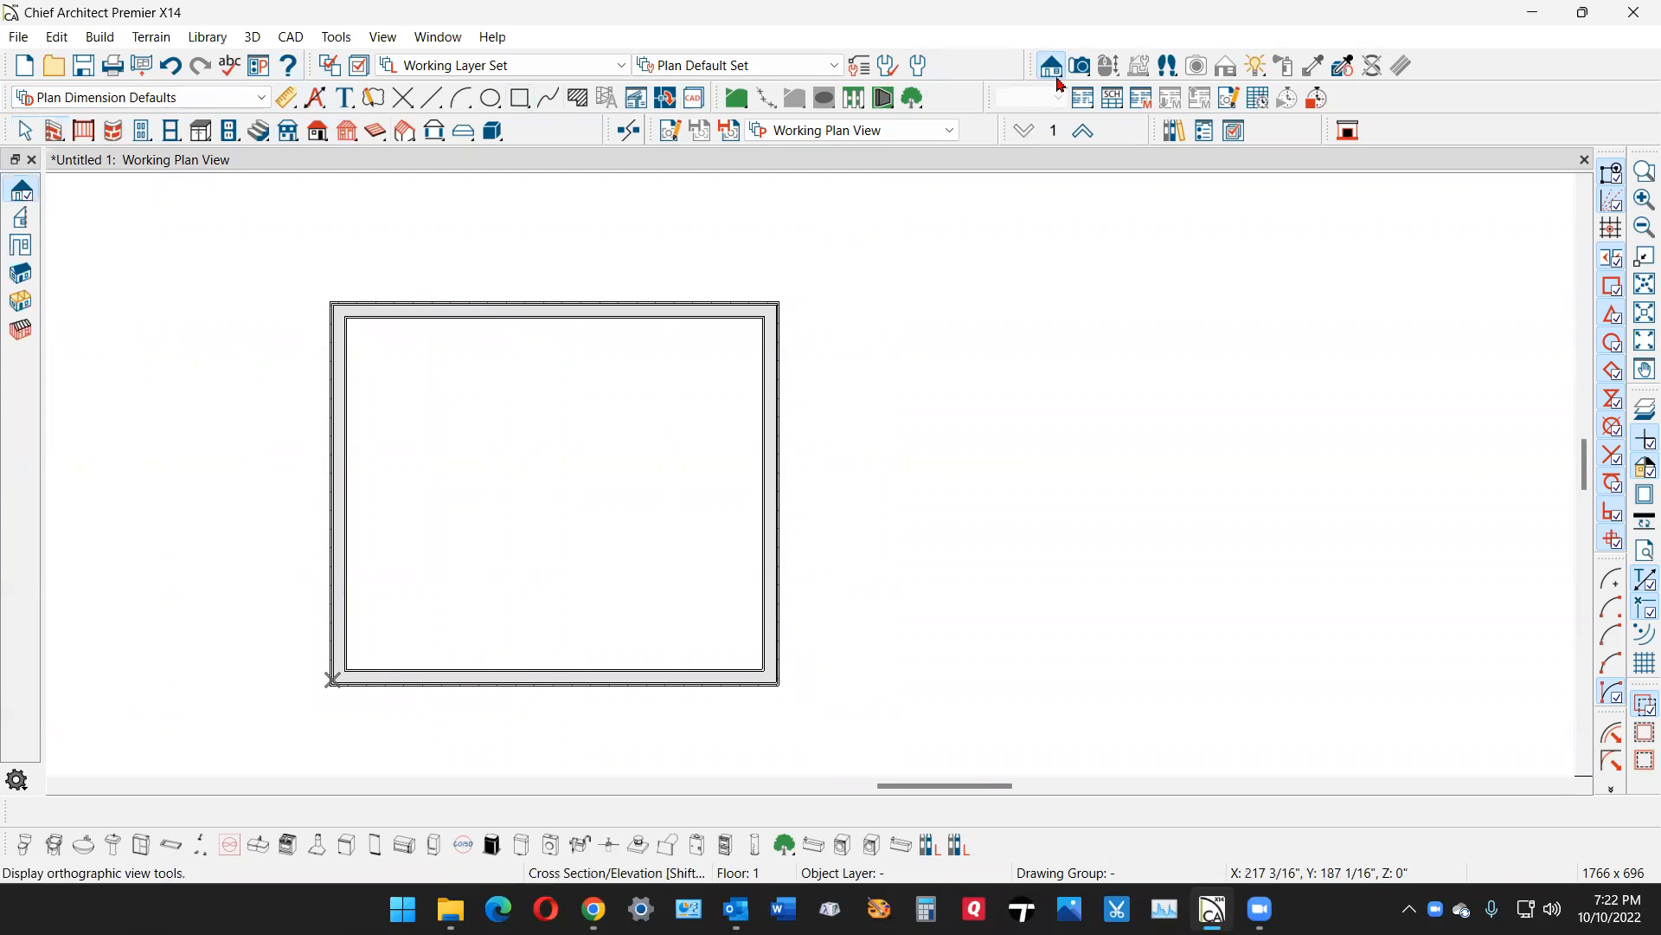
Create a back-clipped cross section from the room's upper area toward the lower wall, clipped about 85 inches back
{"action": "left_click", "coordinate": [24, 223]}
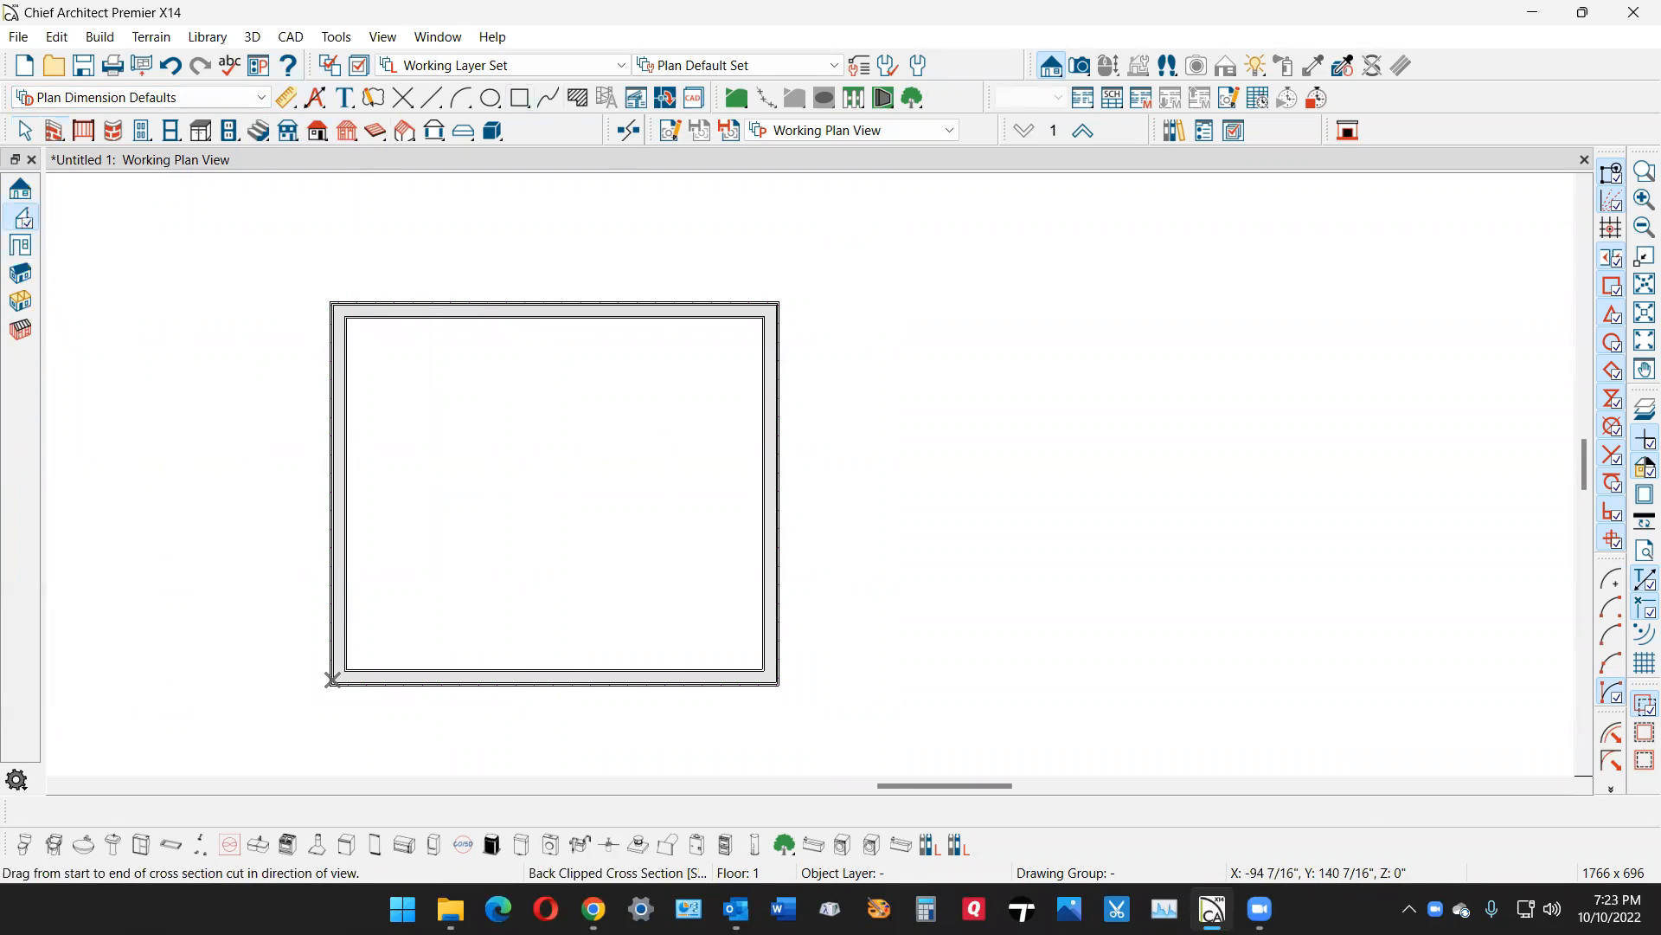
{"action": "left_click", "coordinate": [22, 193]}
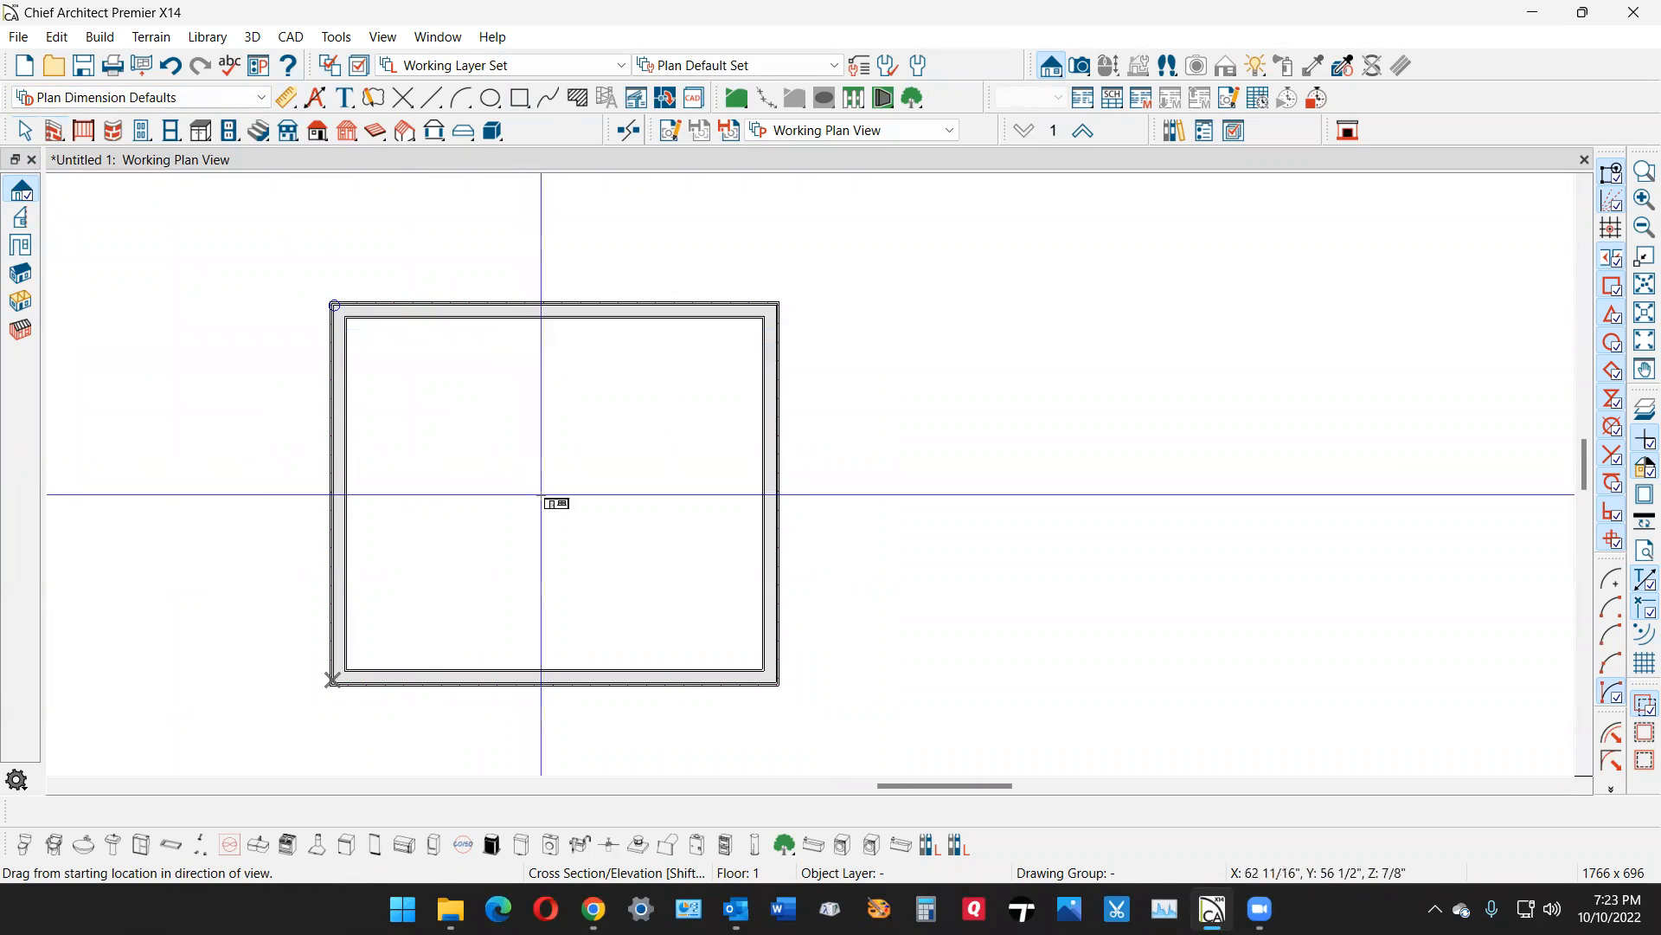
{"action": "left_click", "coordinate": [17, 218]}
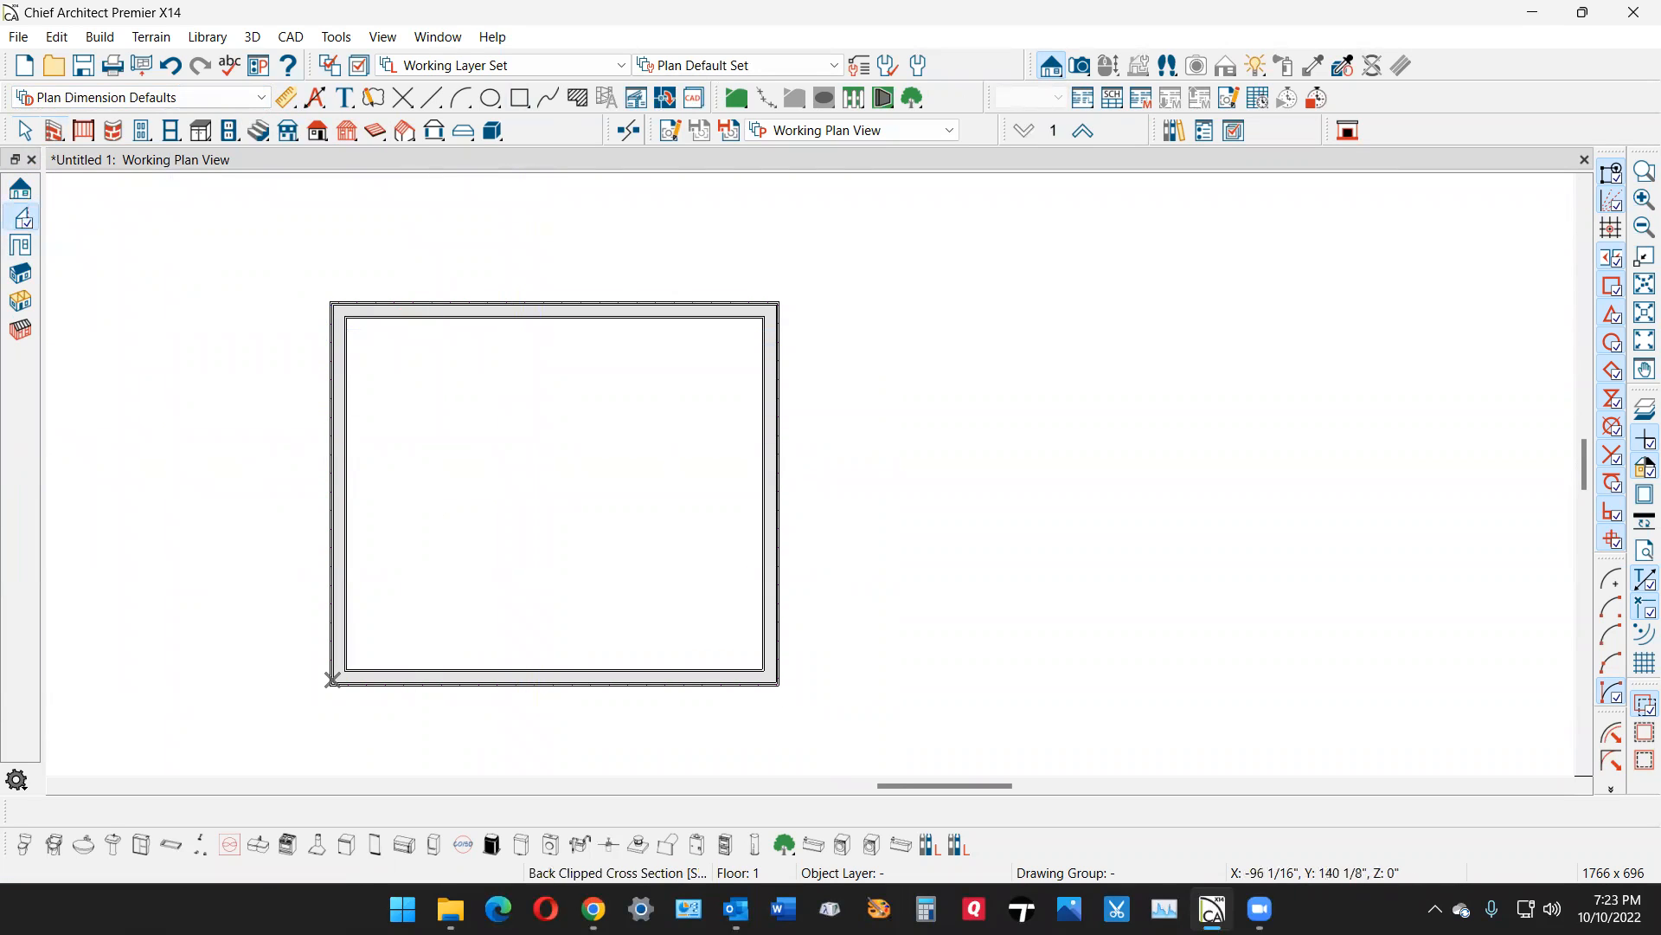
{"action": "left_click_drag", "start_coordinate": [526, 392], "coordinate": [519, 671]}
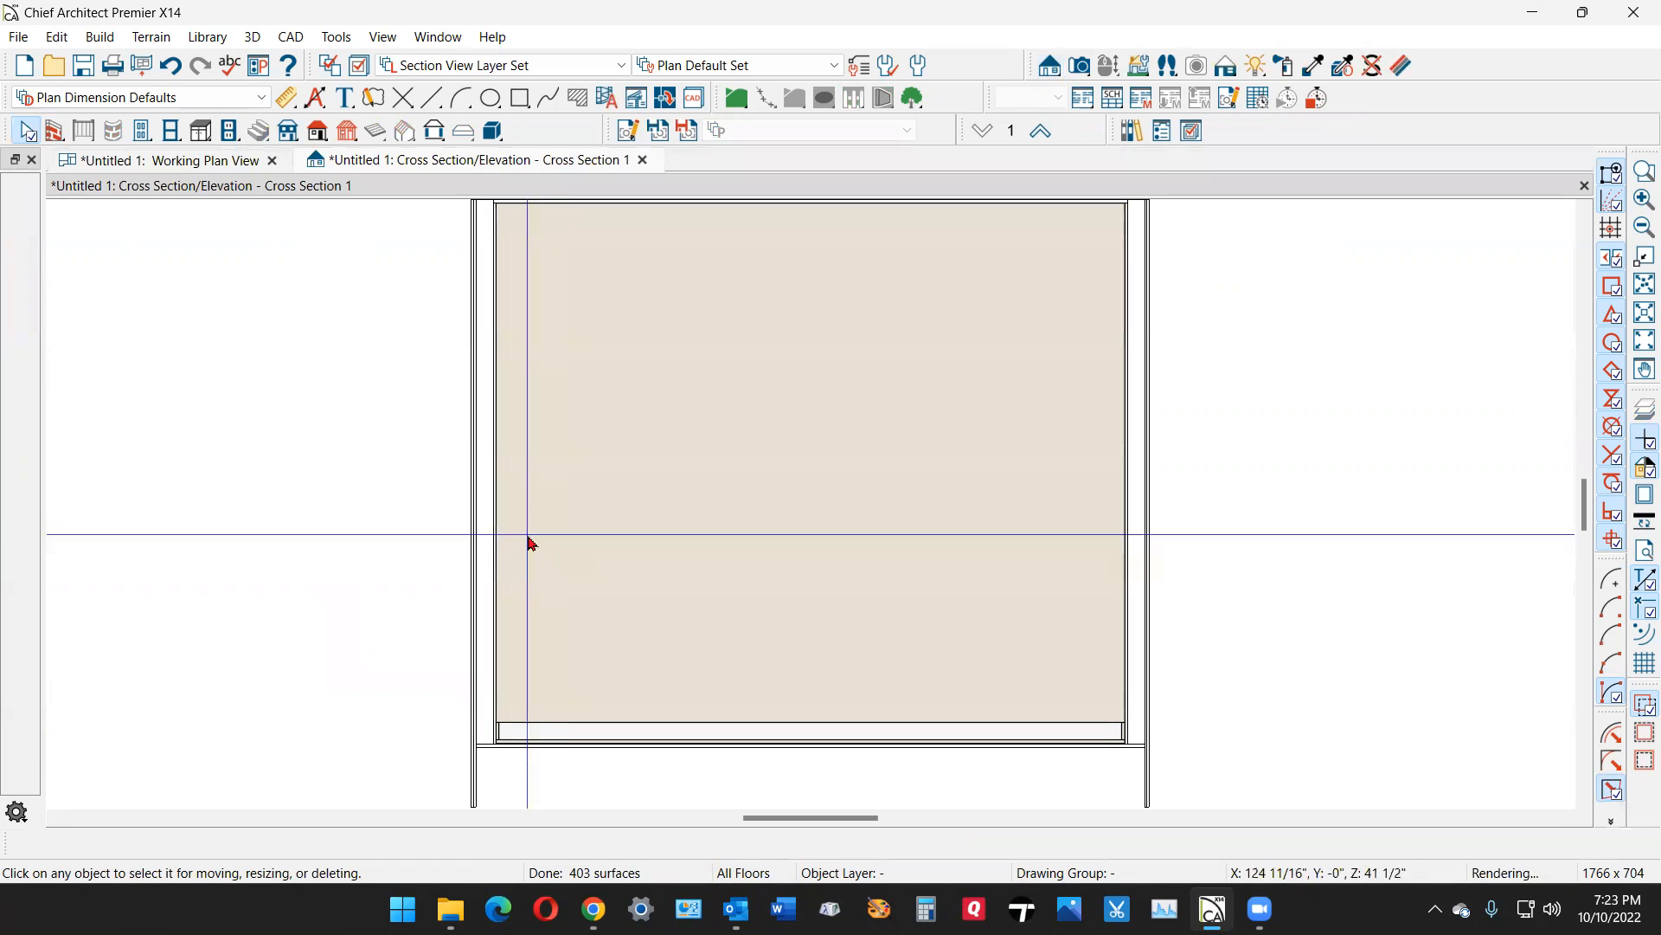
Name the new cross section view C/S 1
{"action": "scroll", "coordinate": [520, 543], "scroll_direction": "down", "scroll_amount": 2}
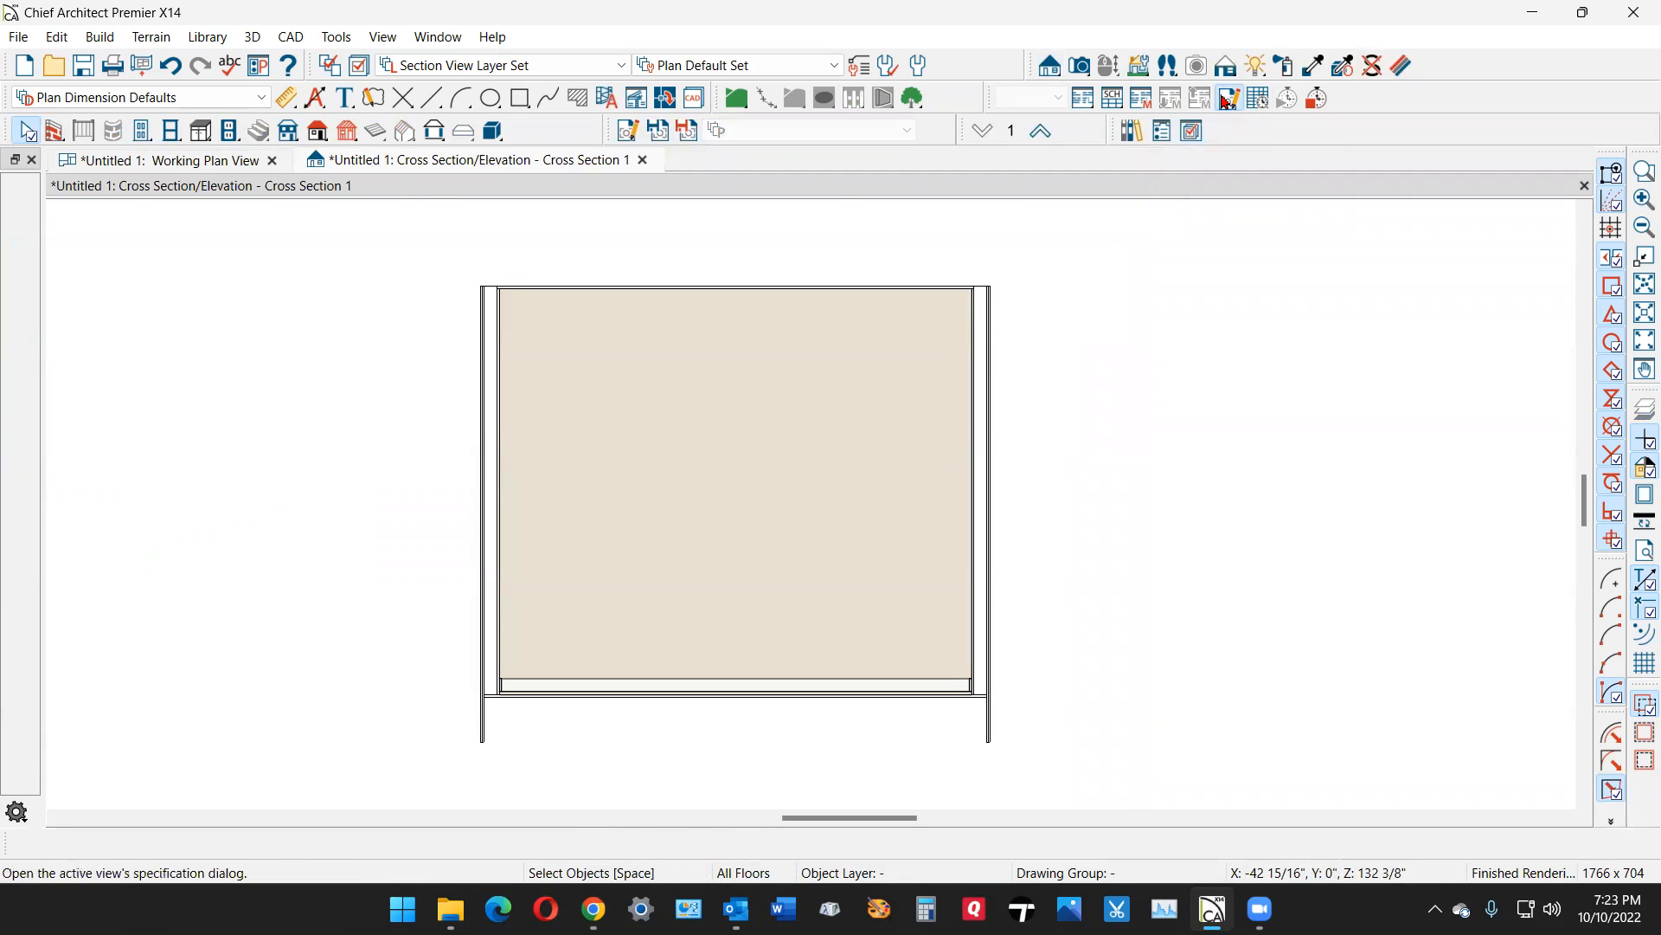
{"action": "left_click", "coordinate": [1227, 100]}
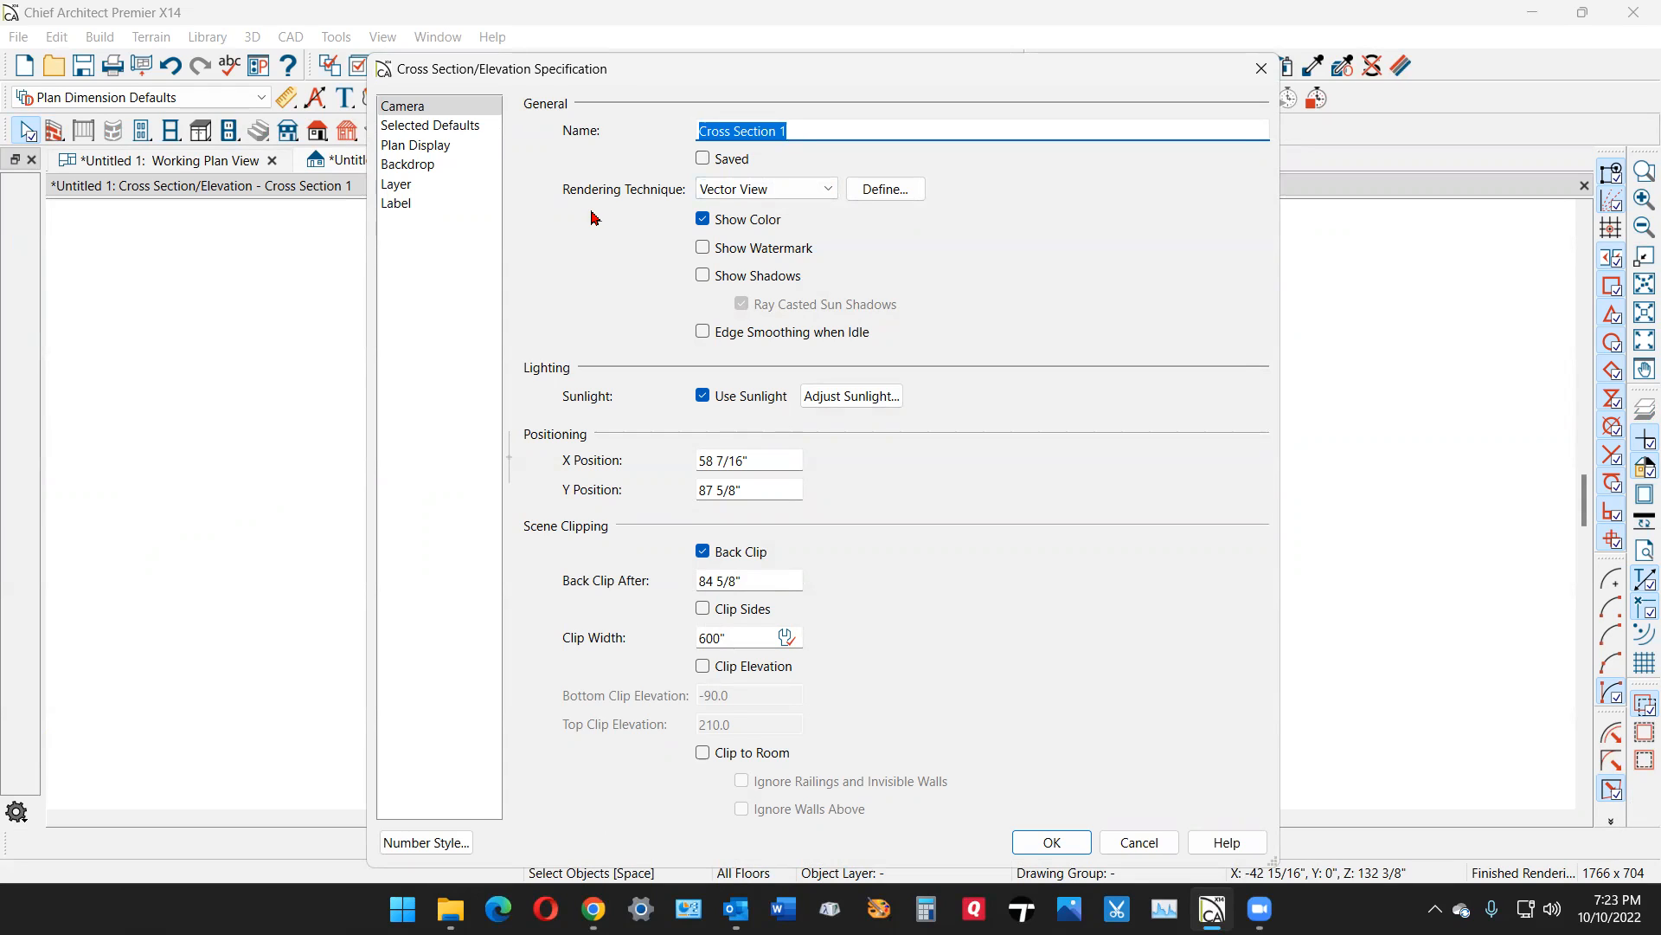
{"action": "type", "text": "C/S"}
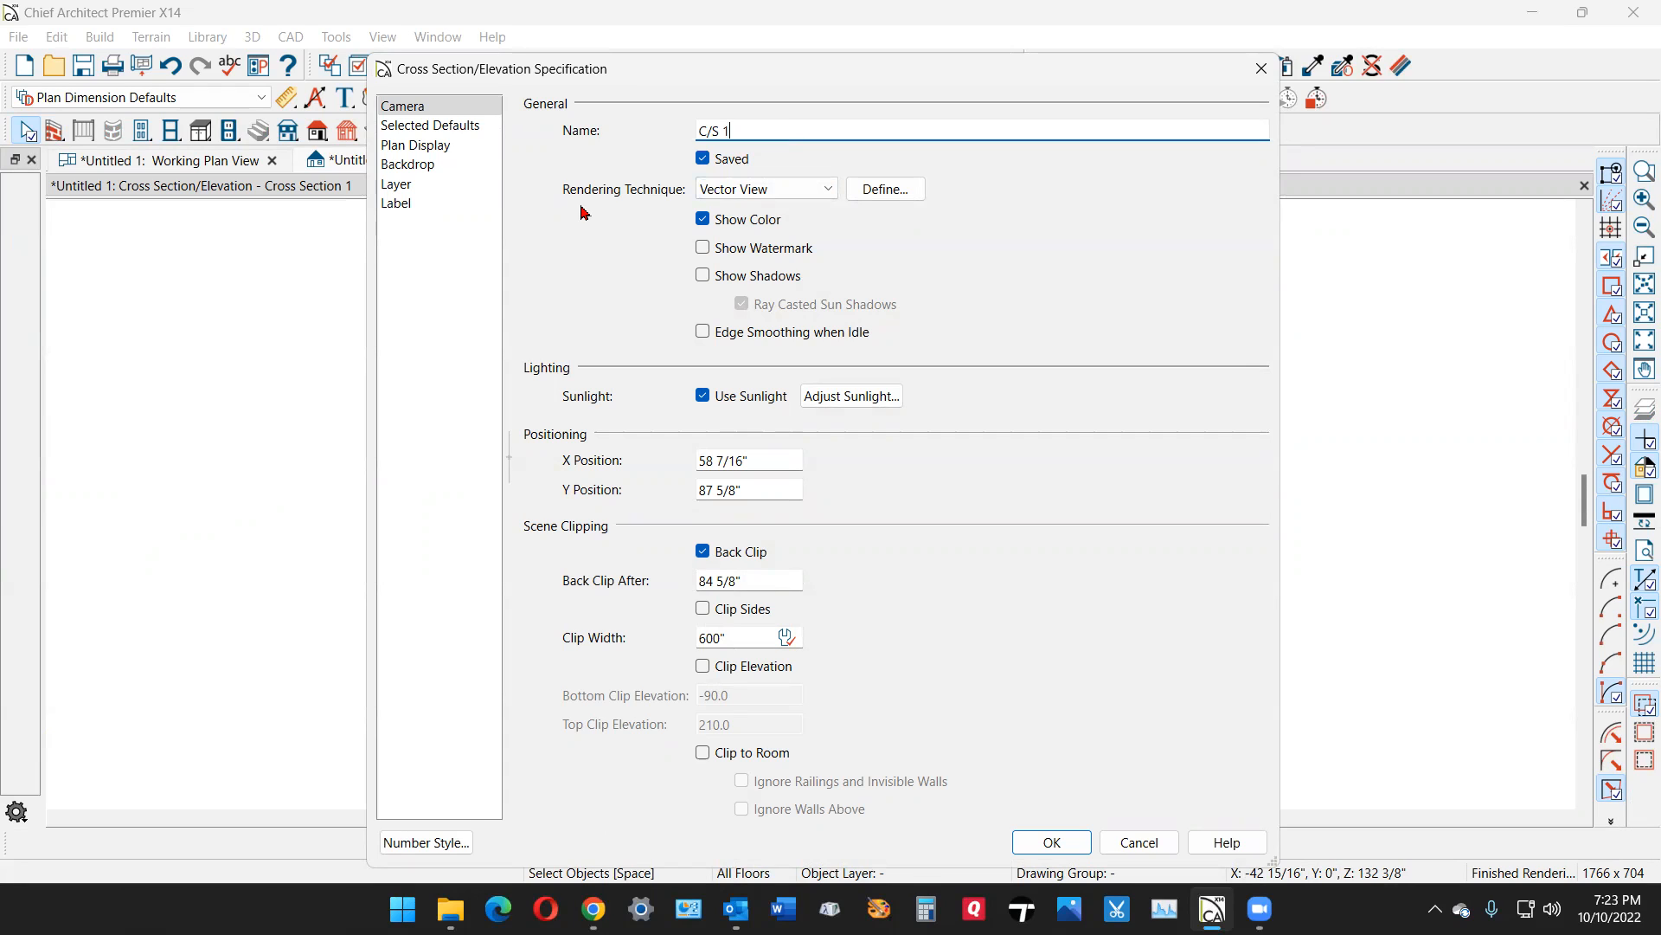
Stop the cross section from displaying on all floors and set its callout label to C/S 1
{"action": "left_click", "coordinate": [450, 155]}
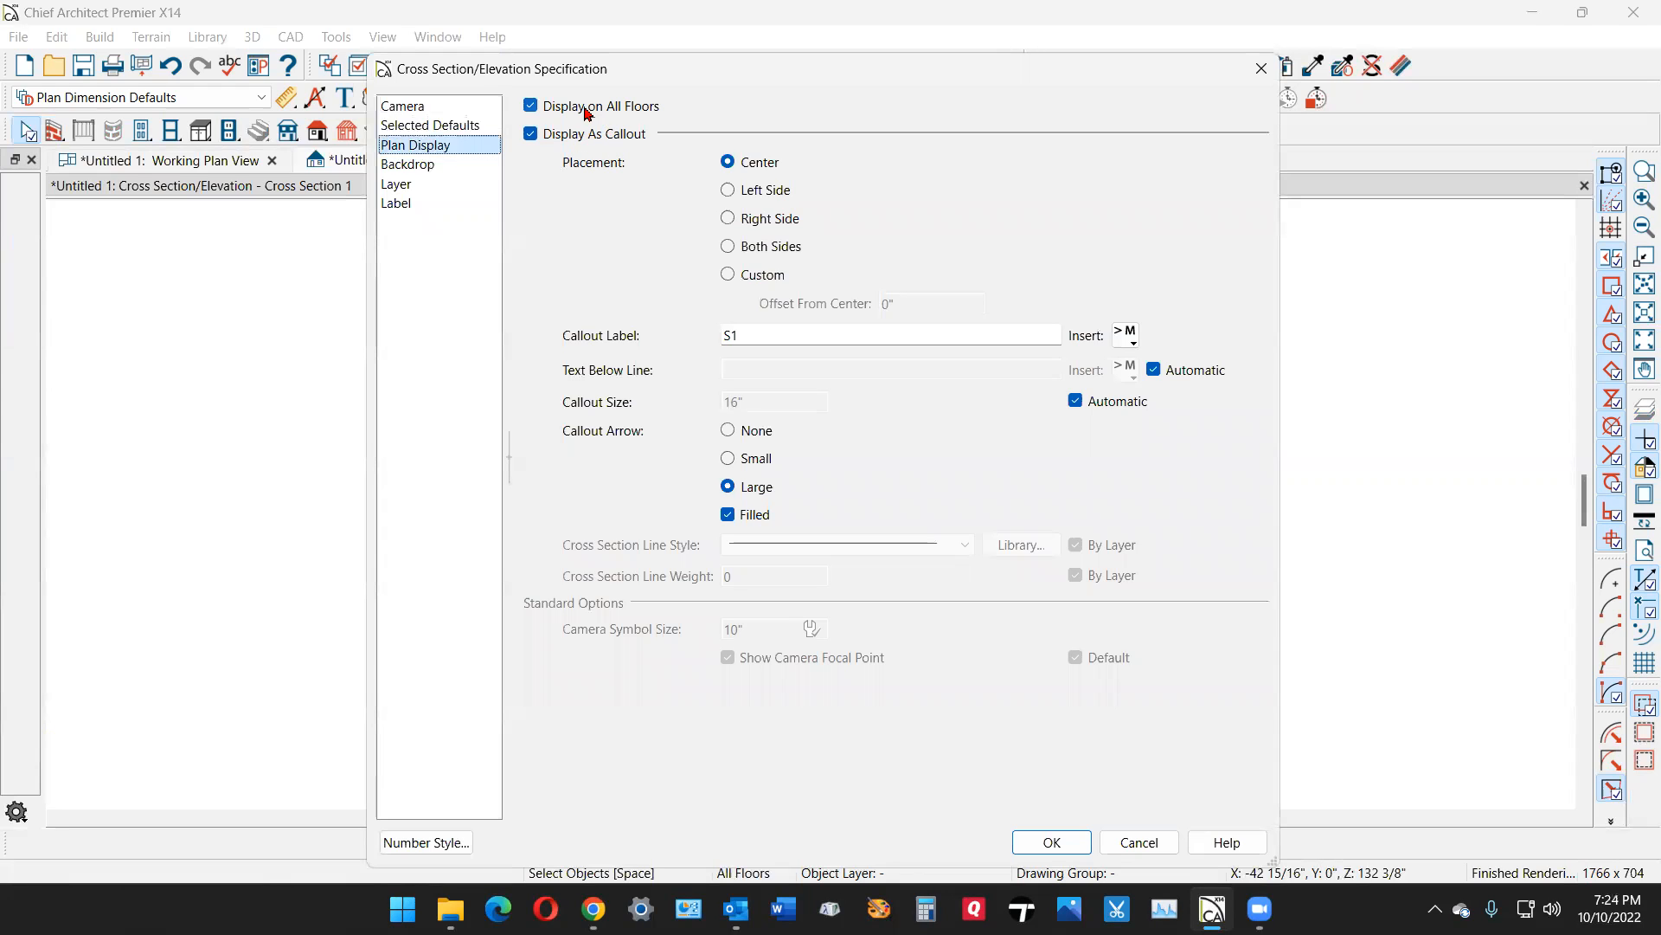
{"action": "left_click", "coordinate": [552, 114]}
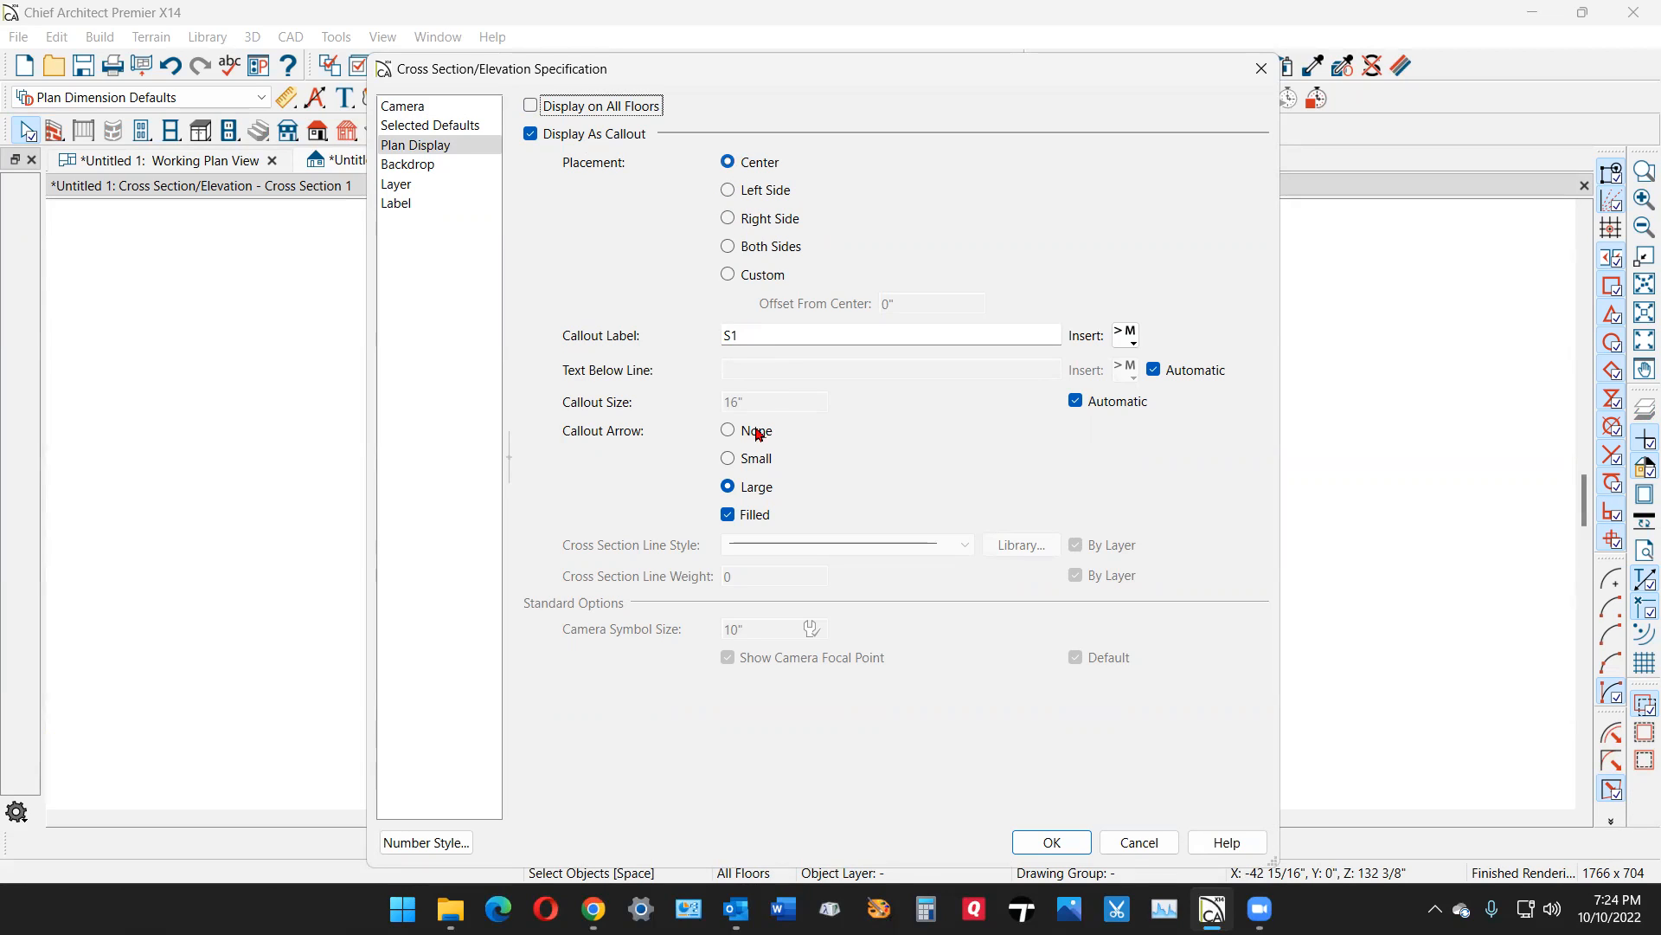
{"action": "double_click", "coordinate": [778, 340]}
{"action": "type", "text": "C/S"}
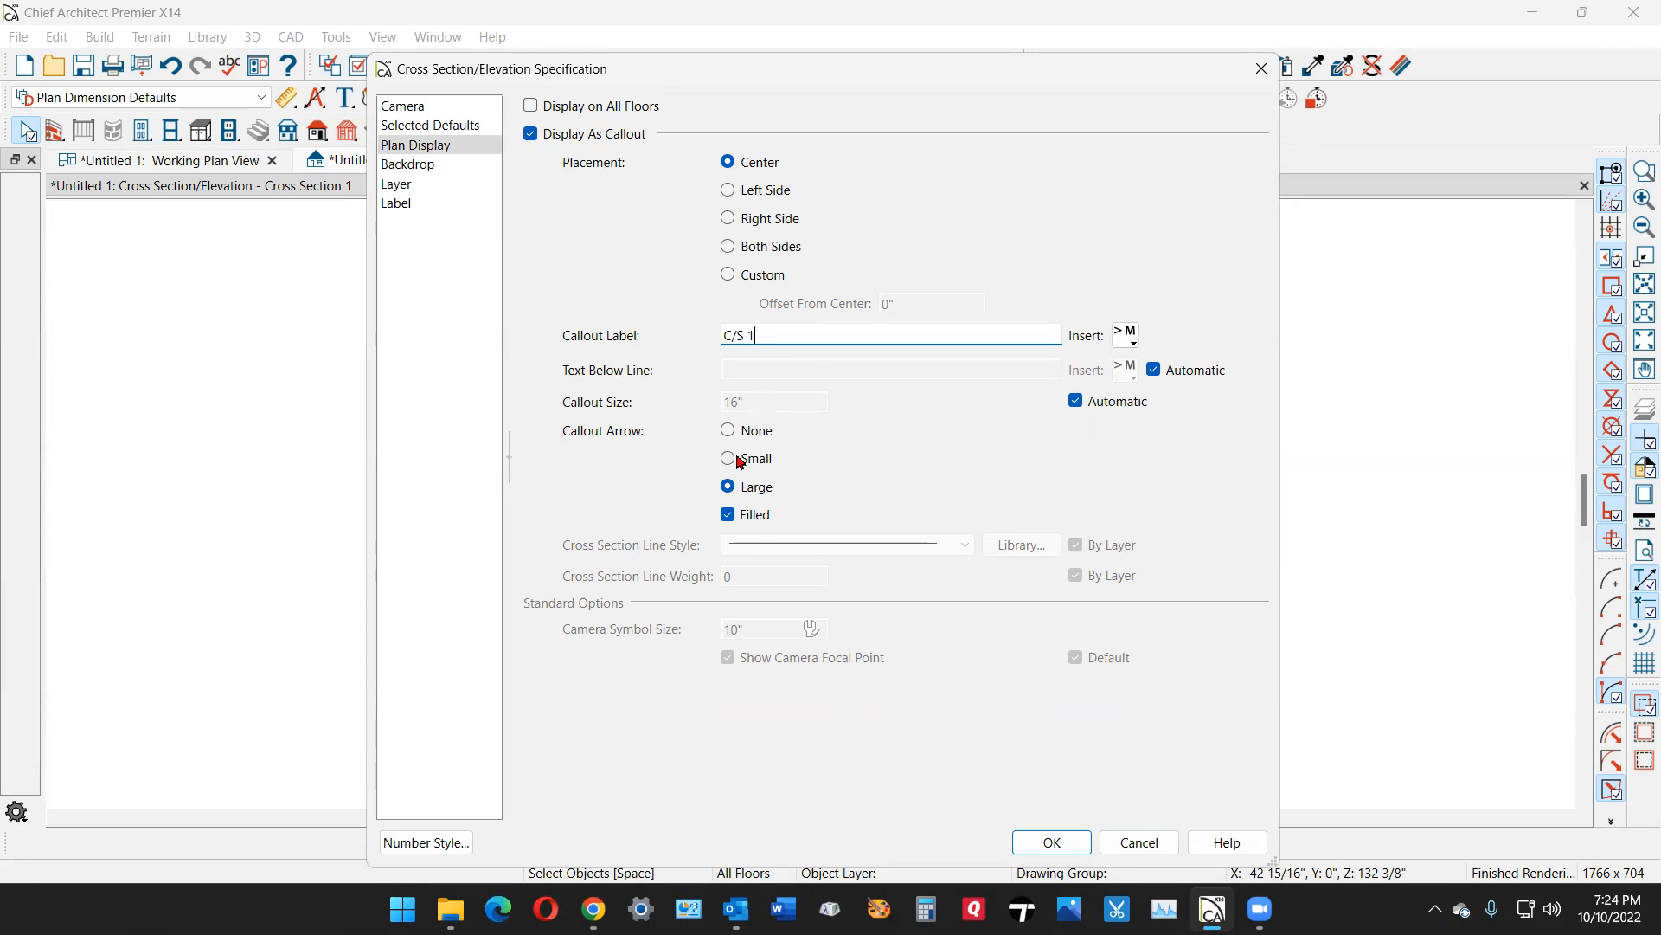
{"action": "left_click", "coordinate": [1052, 843]}
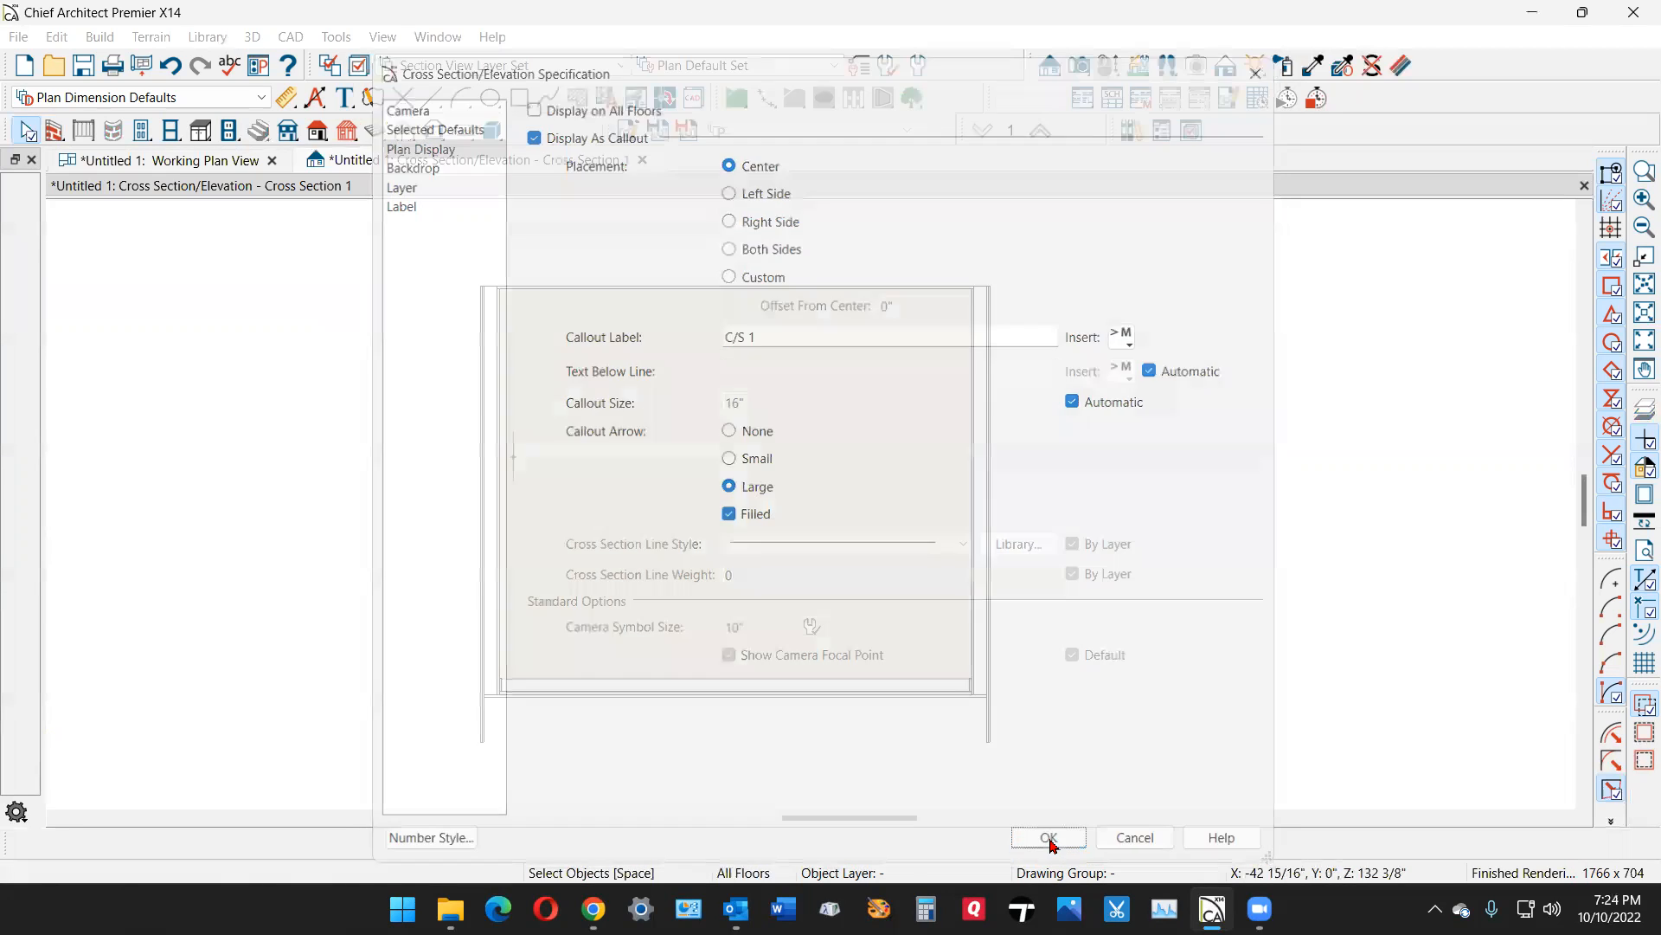
Return to the plan view and hide the "Cameras, Labels" layer in the Working Layer Set
{"action": "left_click", "coordinate": [284, 161]}
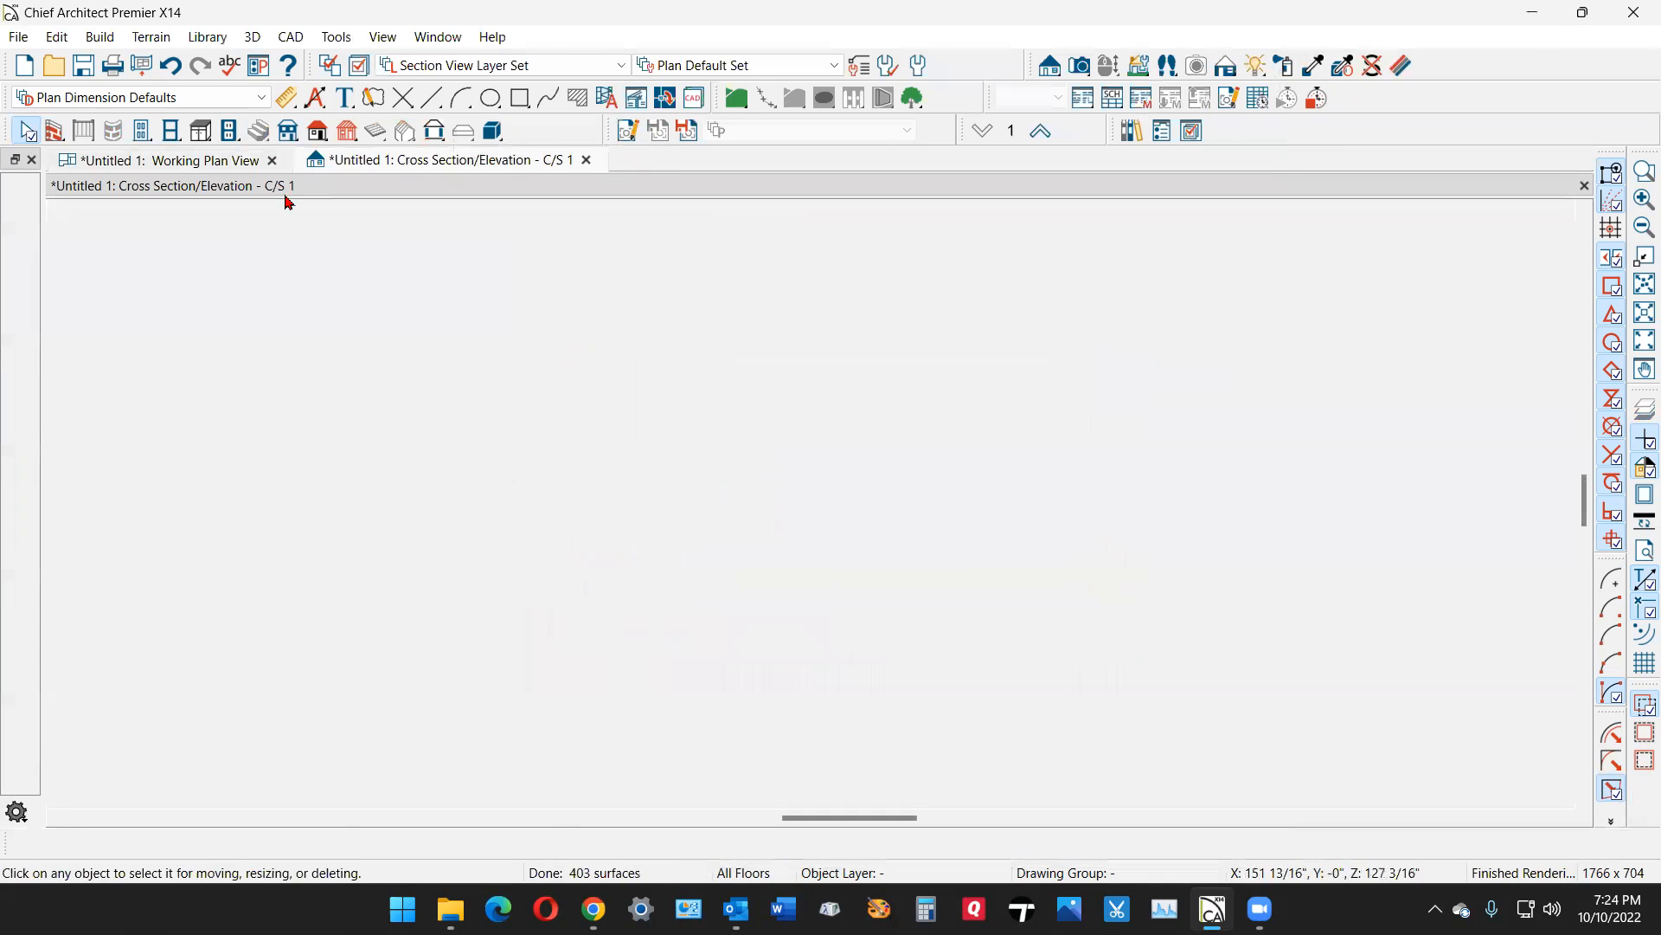
{"action": "scroll", "coordinate": [518, 443], "scroll_direction": "up", "scroll_amount": 4}
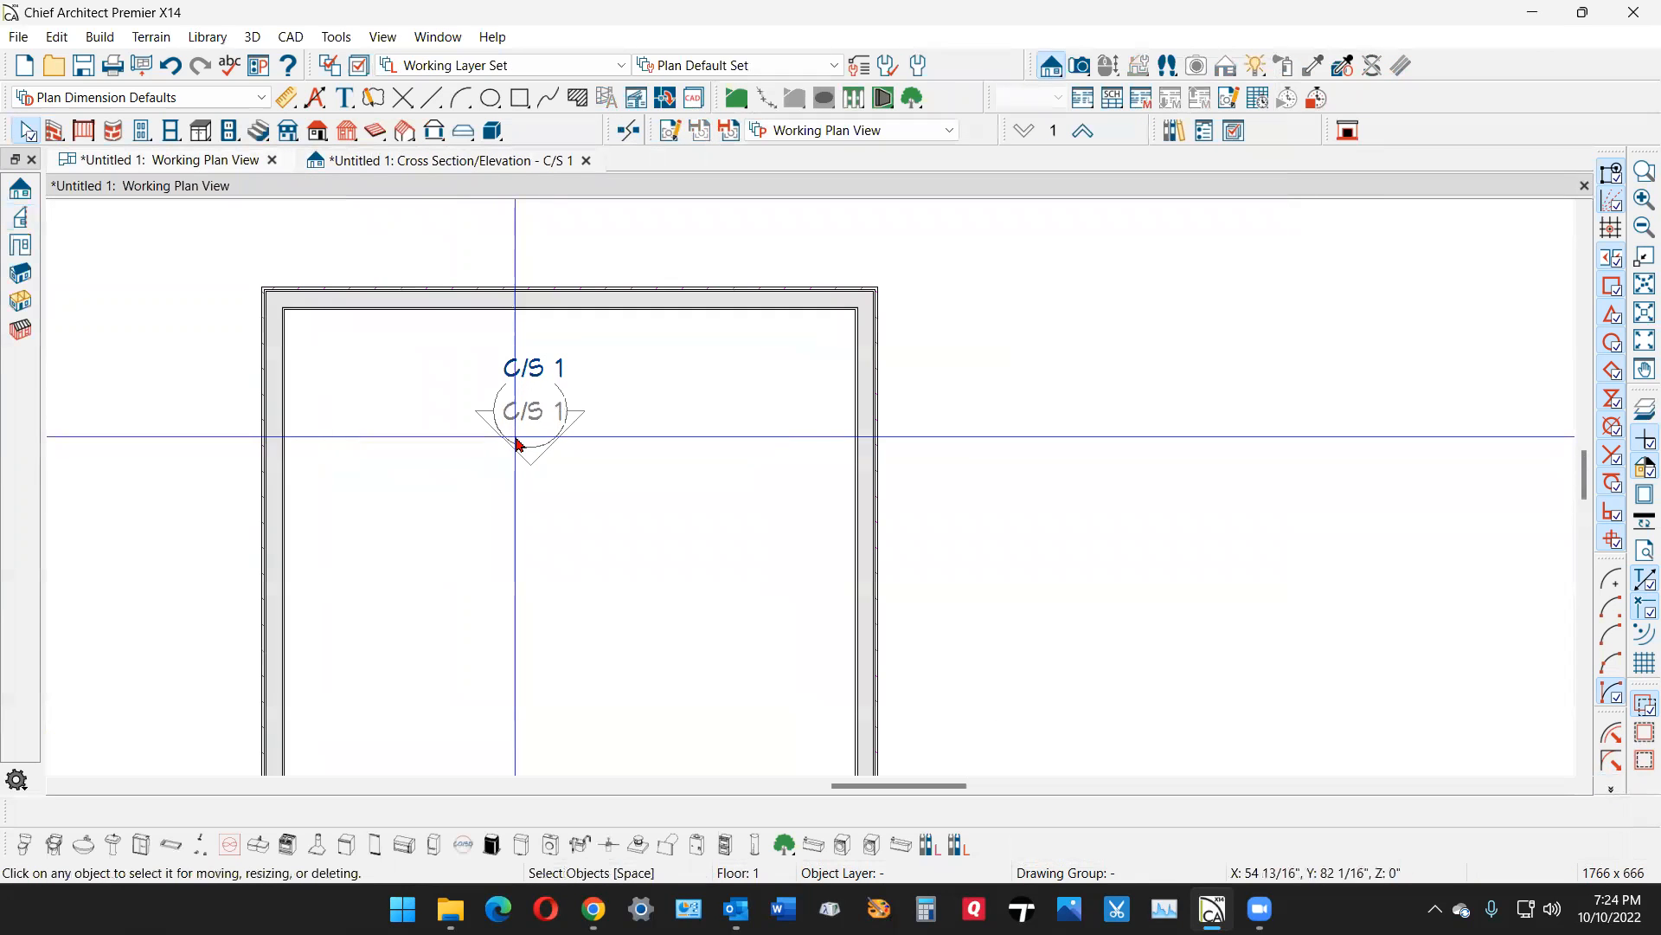
{"action": "scroll", "coordinate": [556, 390], "scroll_direction": "down", "scroll_amount": 3}
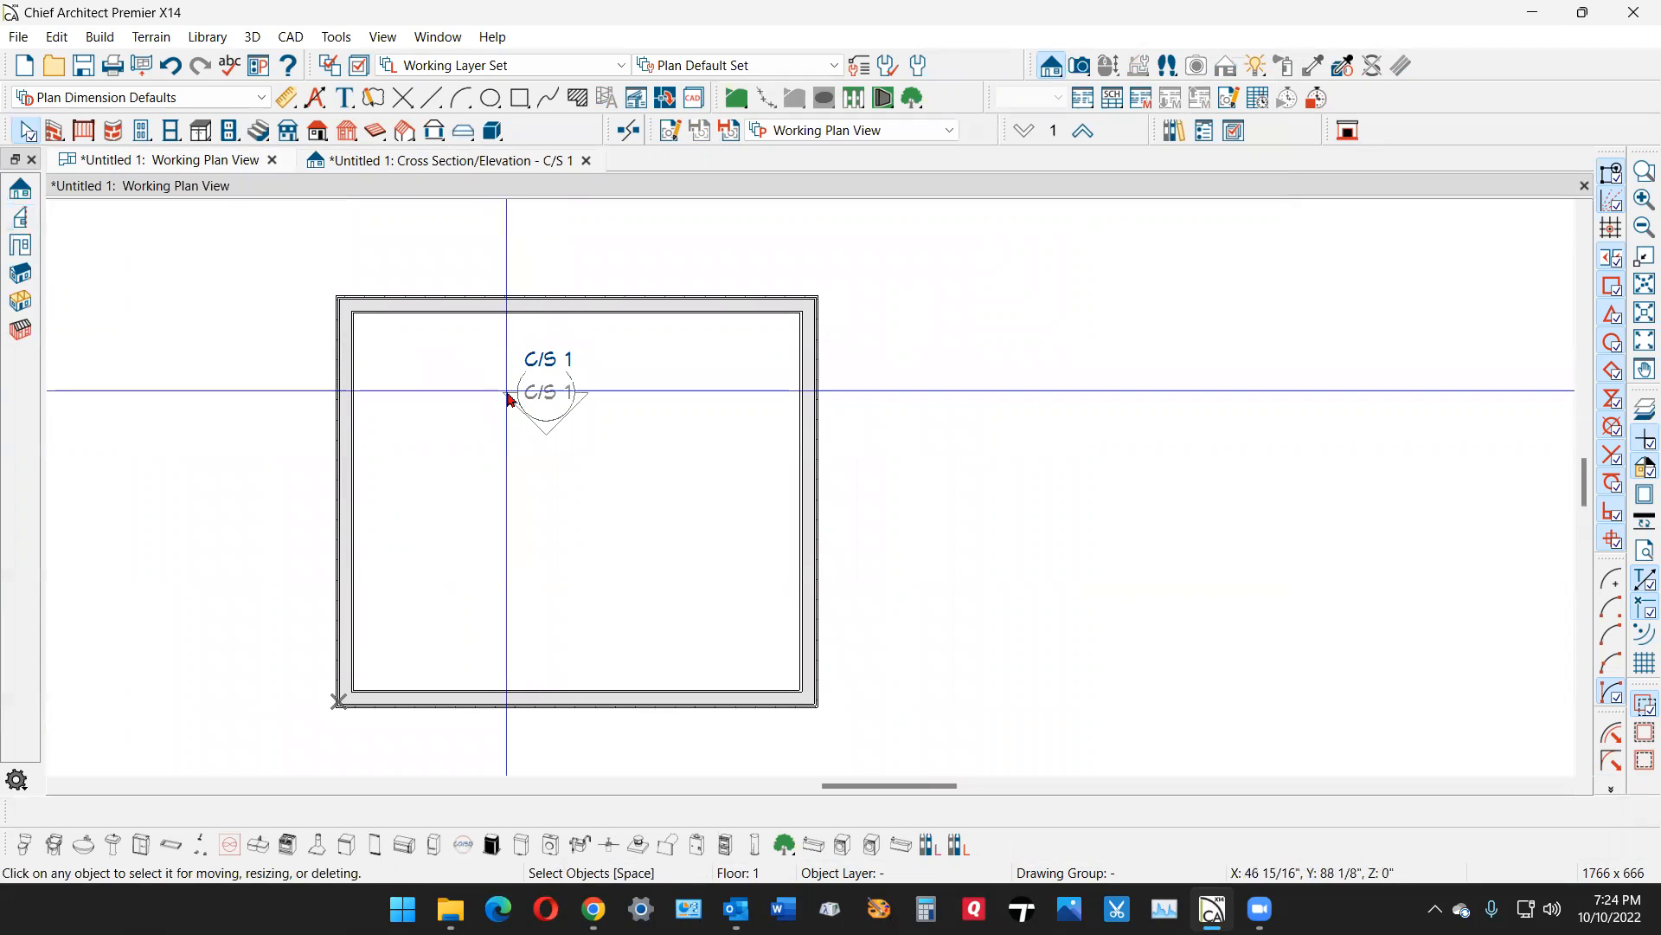
{"action": "left_click", "coordinate": [359, 65]}
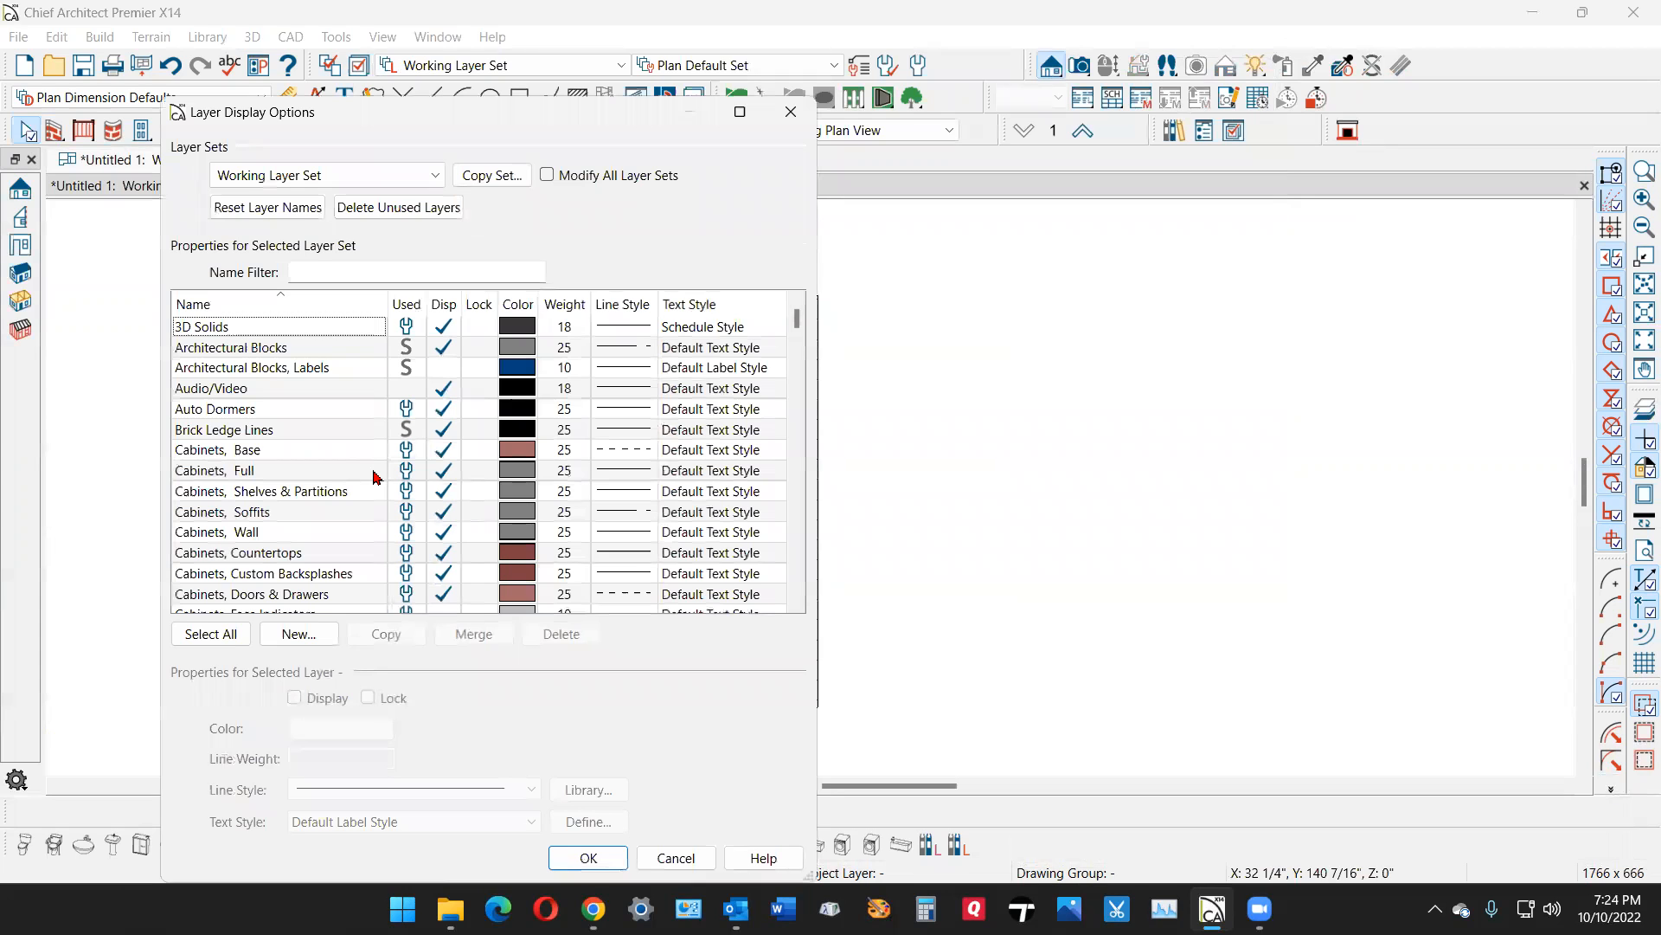
{"action": "scroll", "coordinate": [375, 477], "scroll_direction": "down", "scroll_amount": 8}
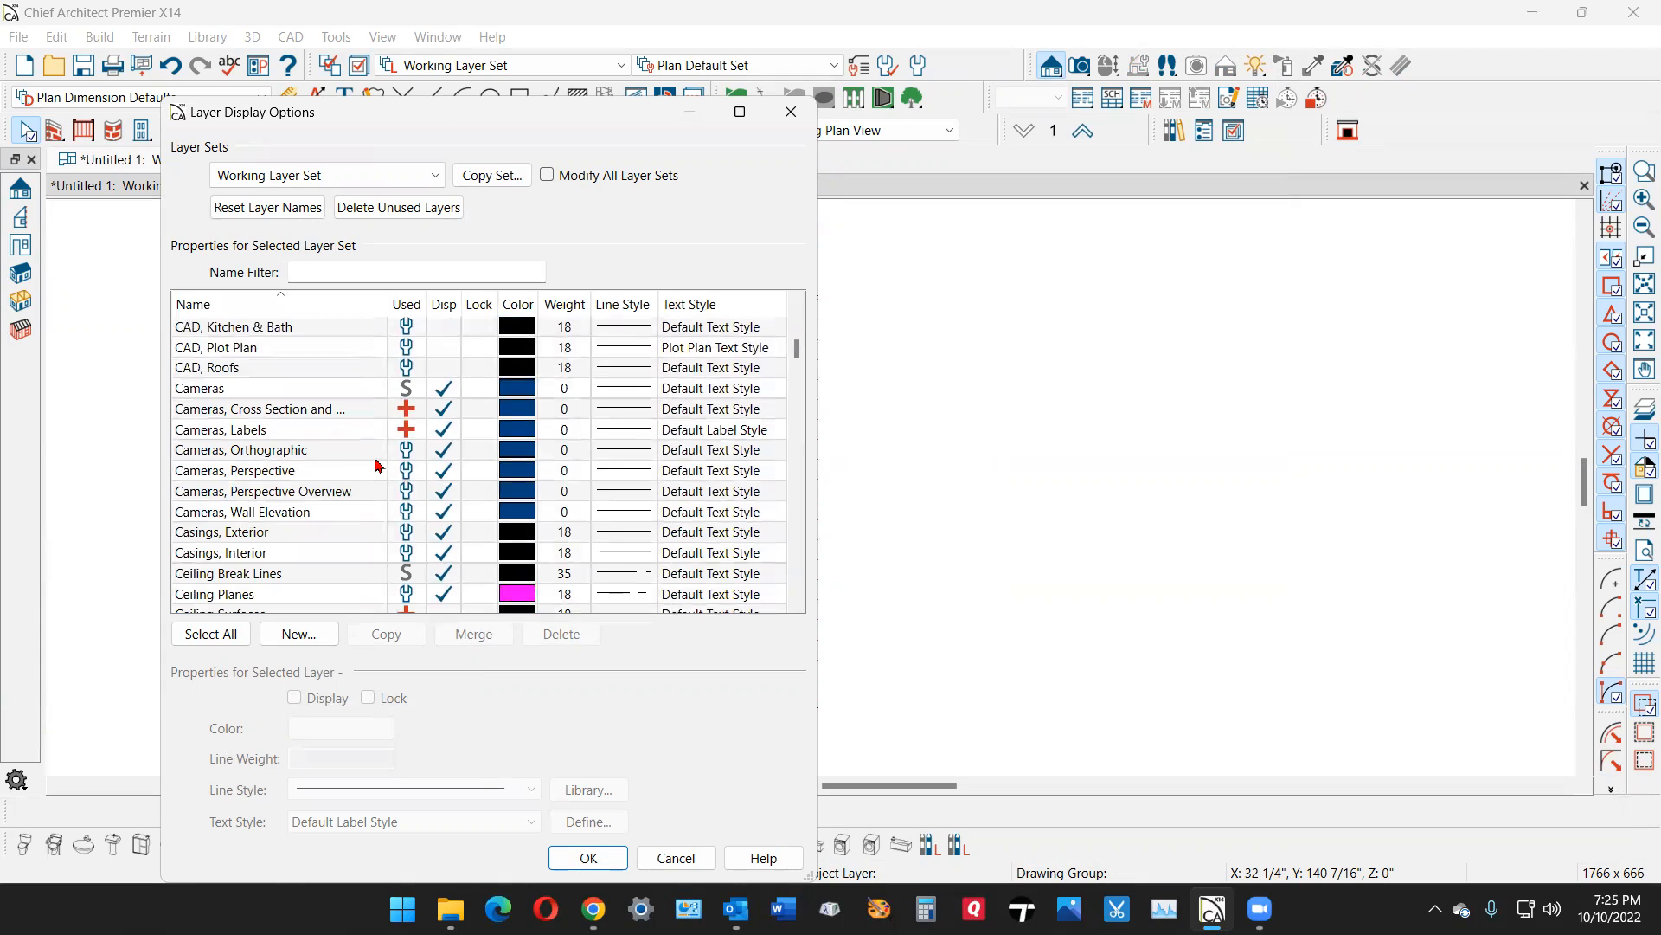
{"action": "left_click", "coordinate": [444, 429]}
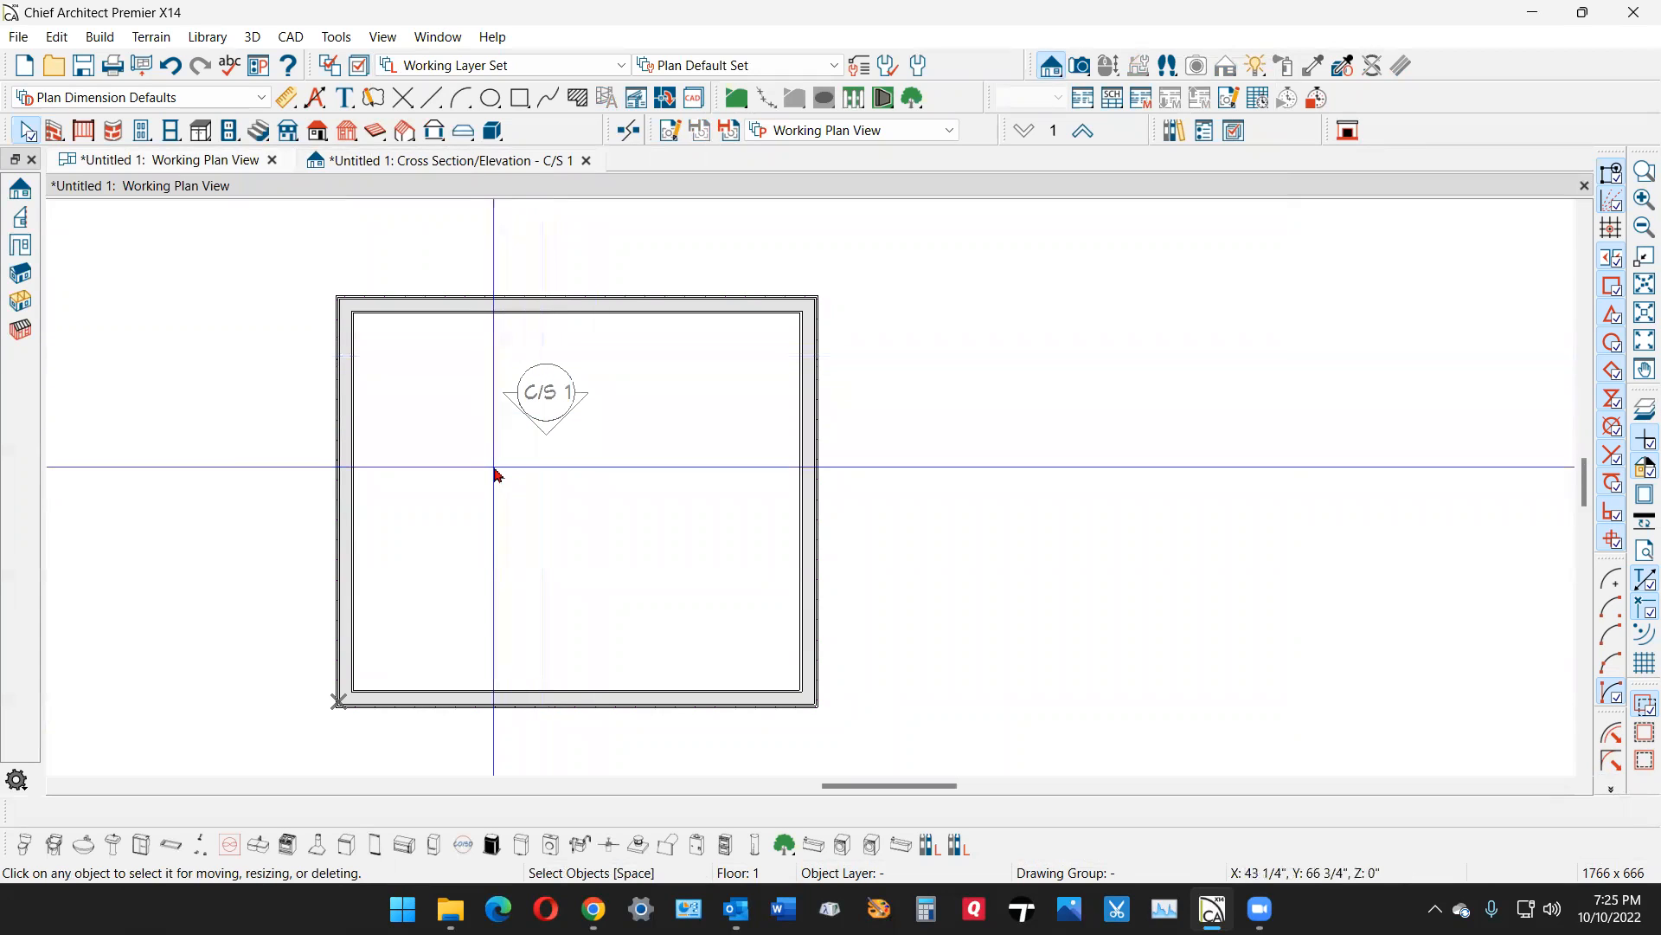
Set the C/S 1 callout's placement to Both Sides
{"action": "left_click", "coordinate": [536, 401]}
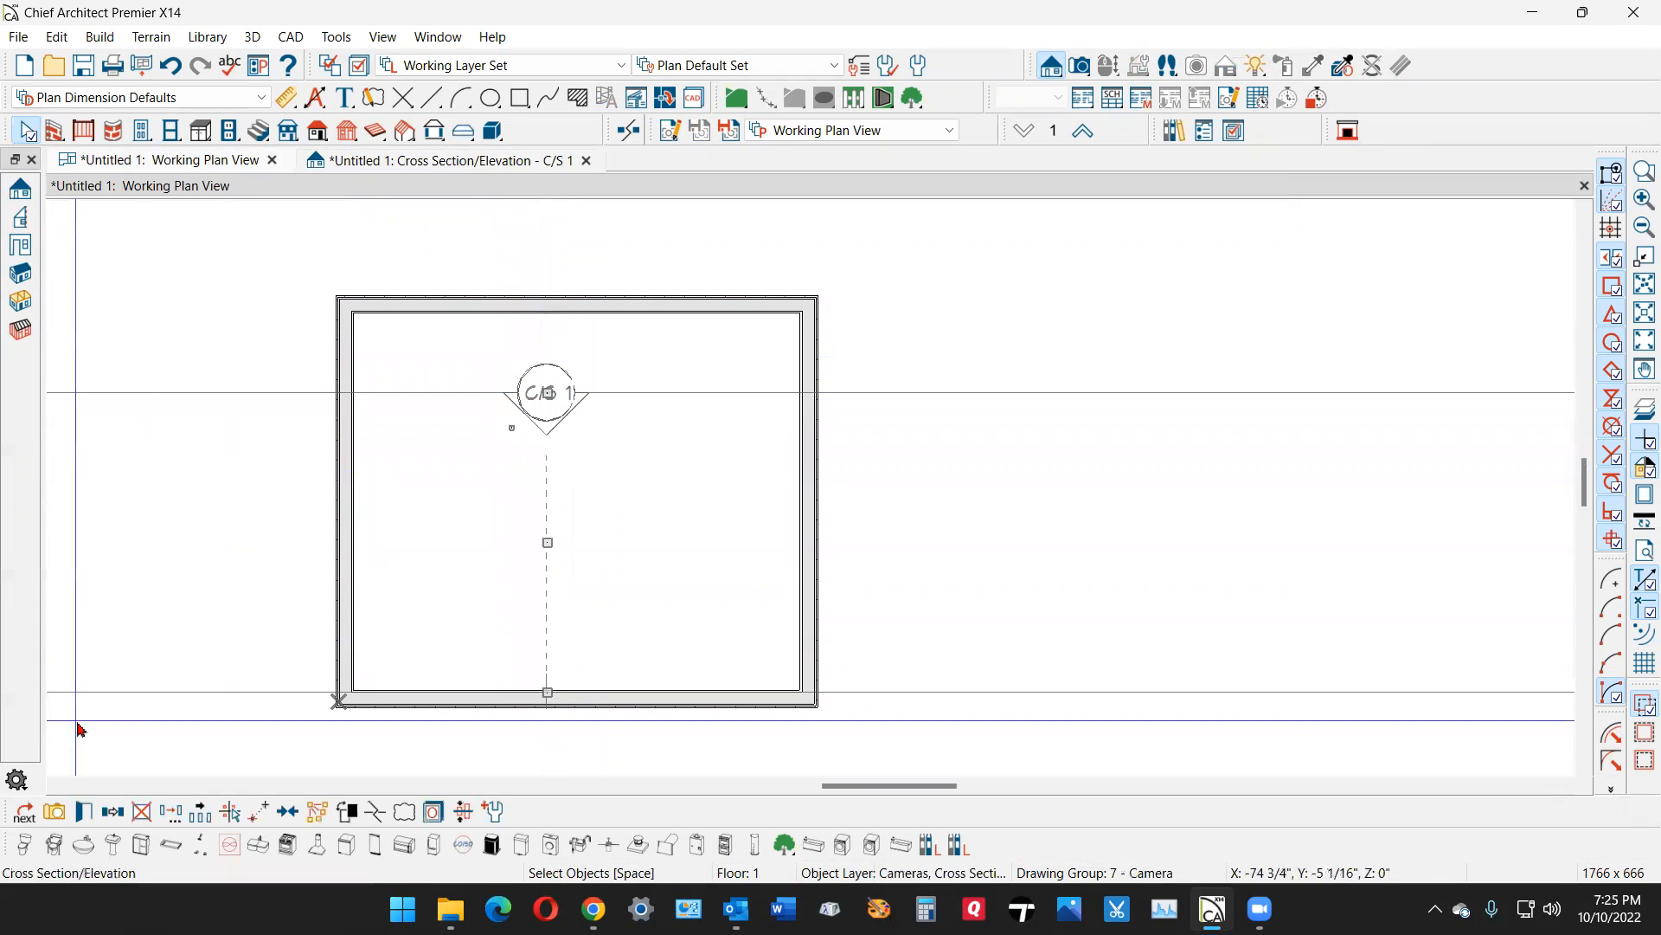
{"action": "left_click", "coordinate": [84, 812]}
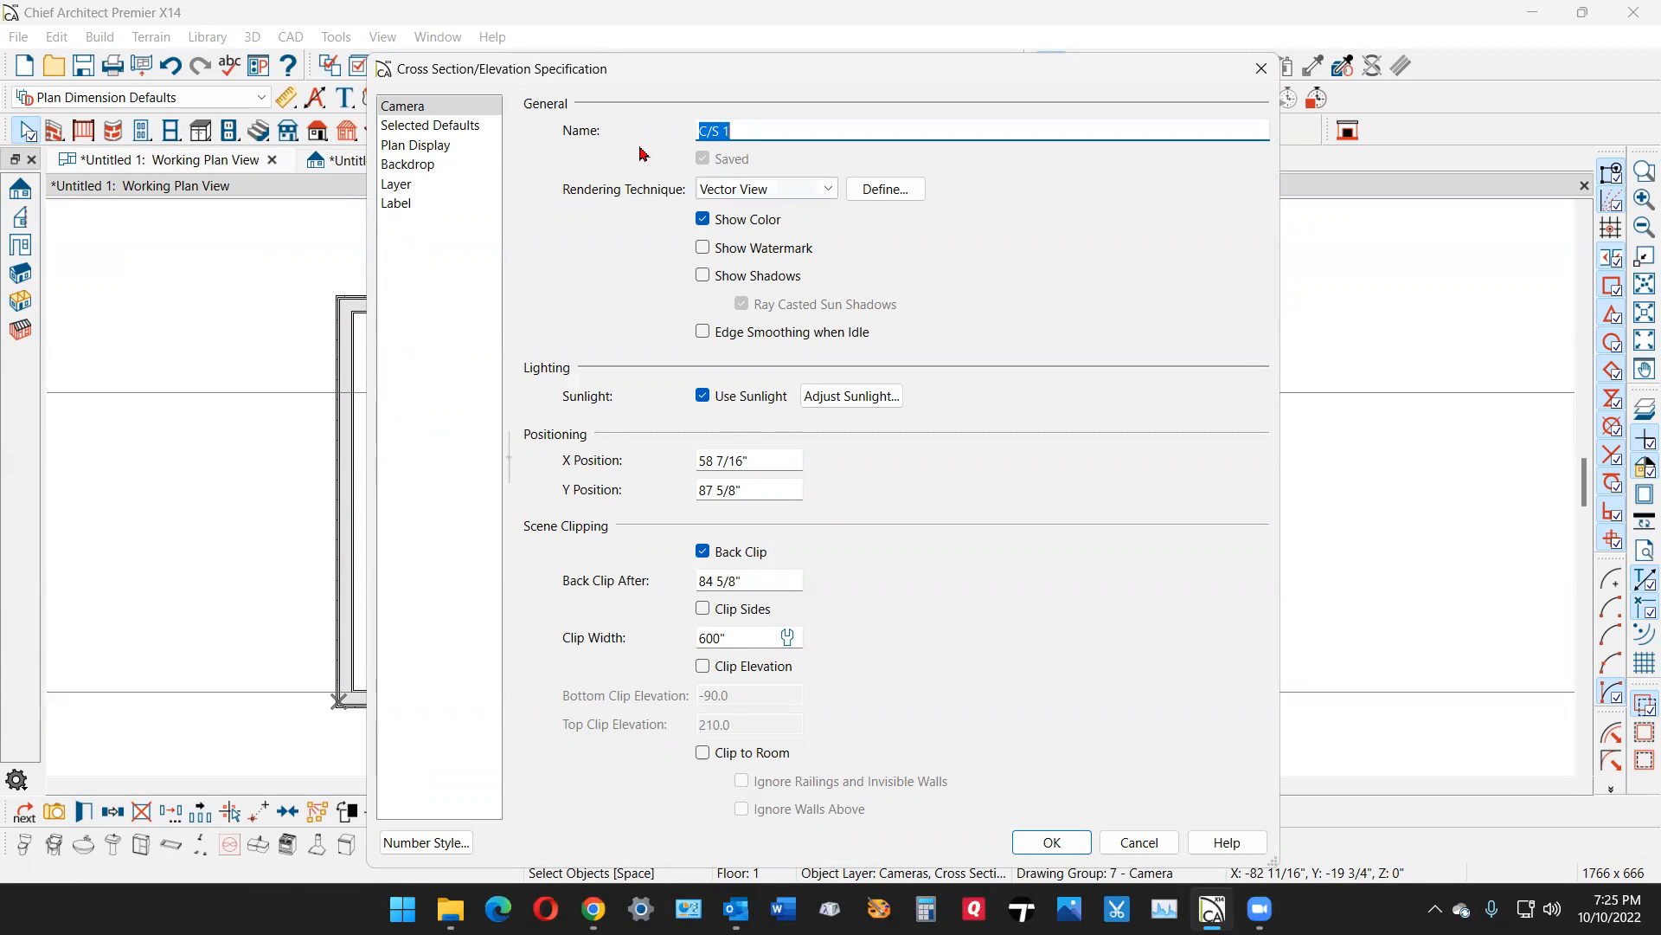
{"action": "left_click", "coordinate": [440, 145]}
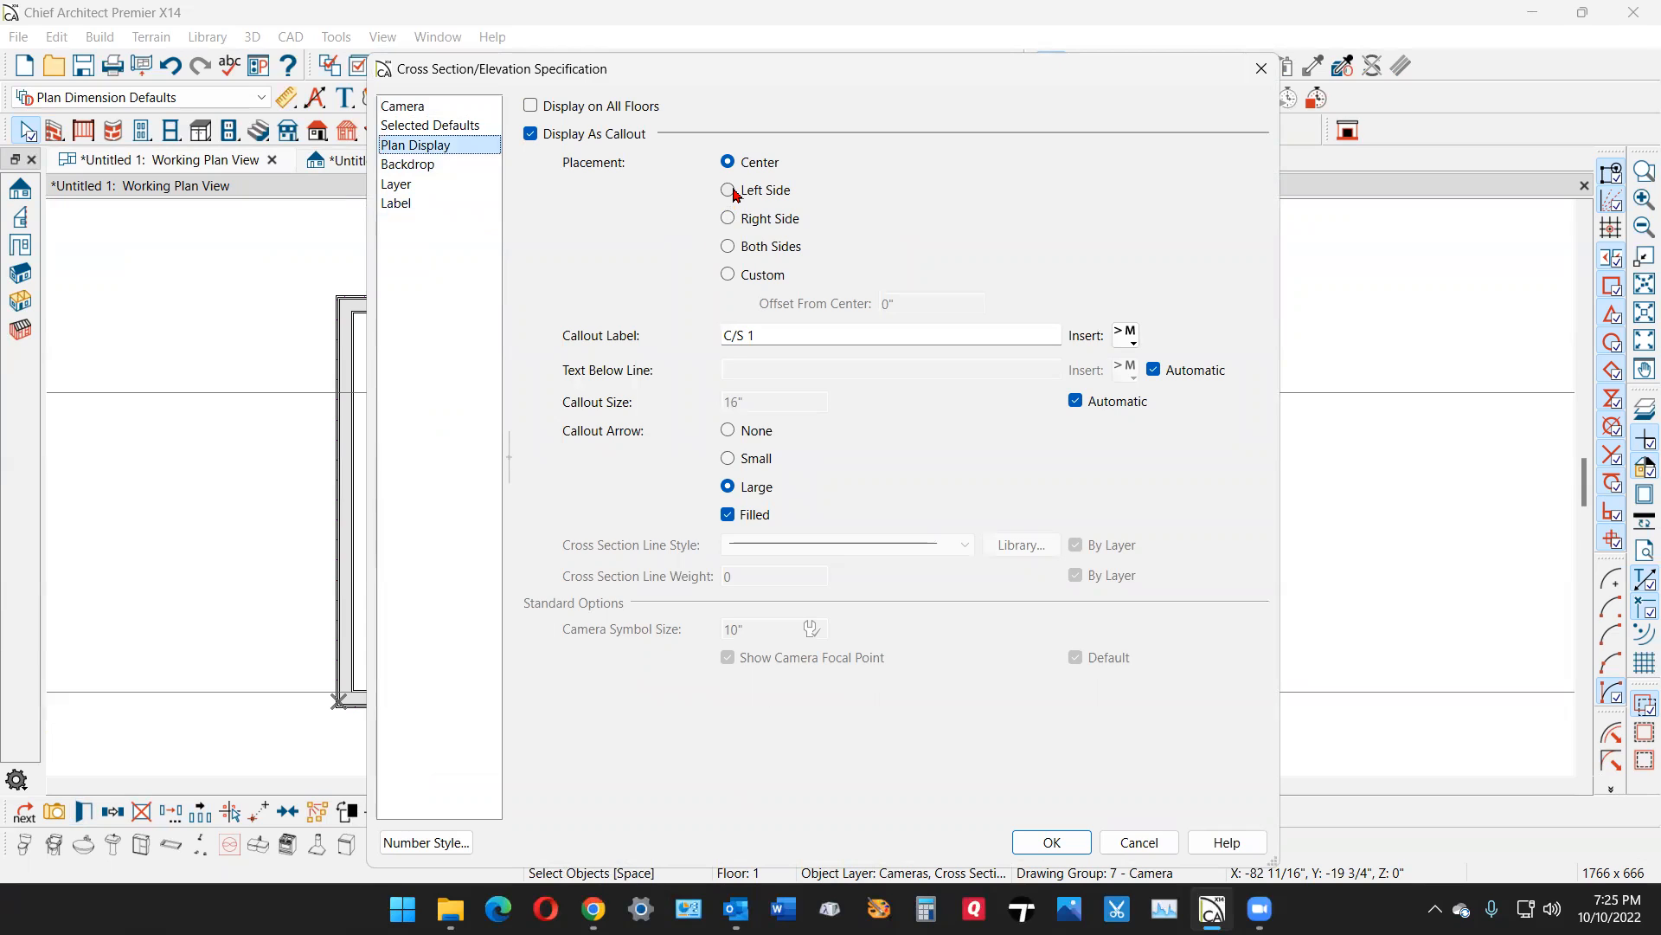
{"action": "left_click", "coordinate": [740, 249]}
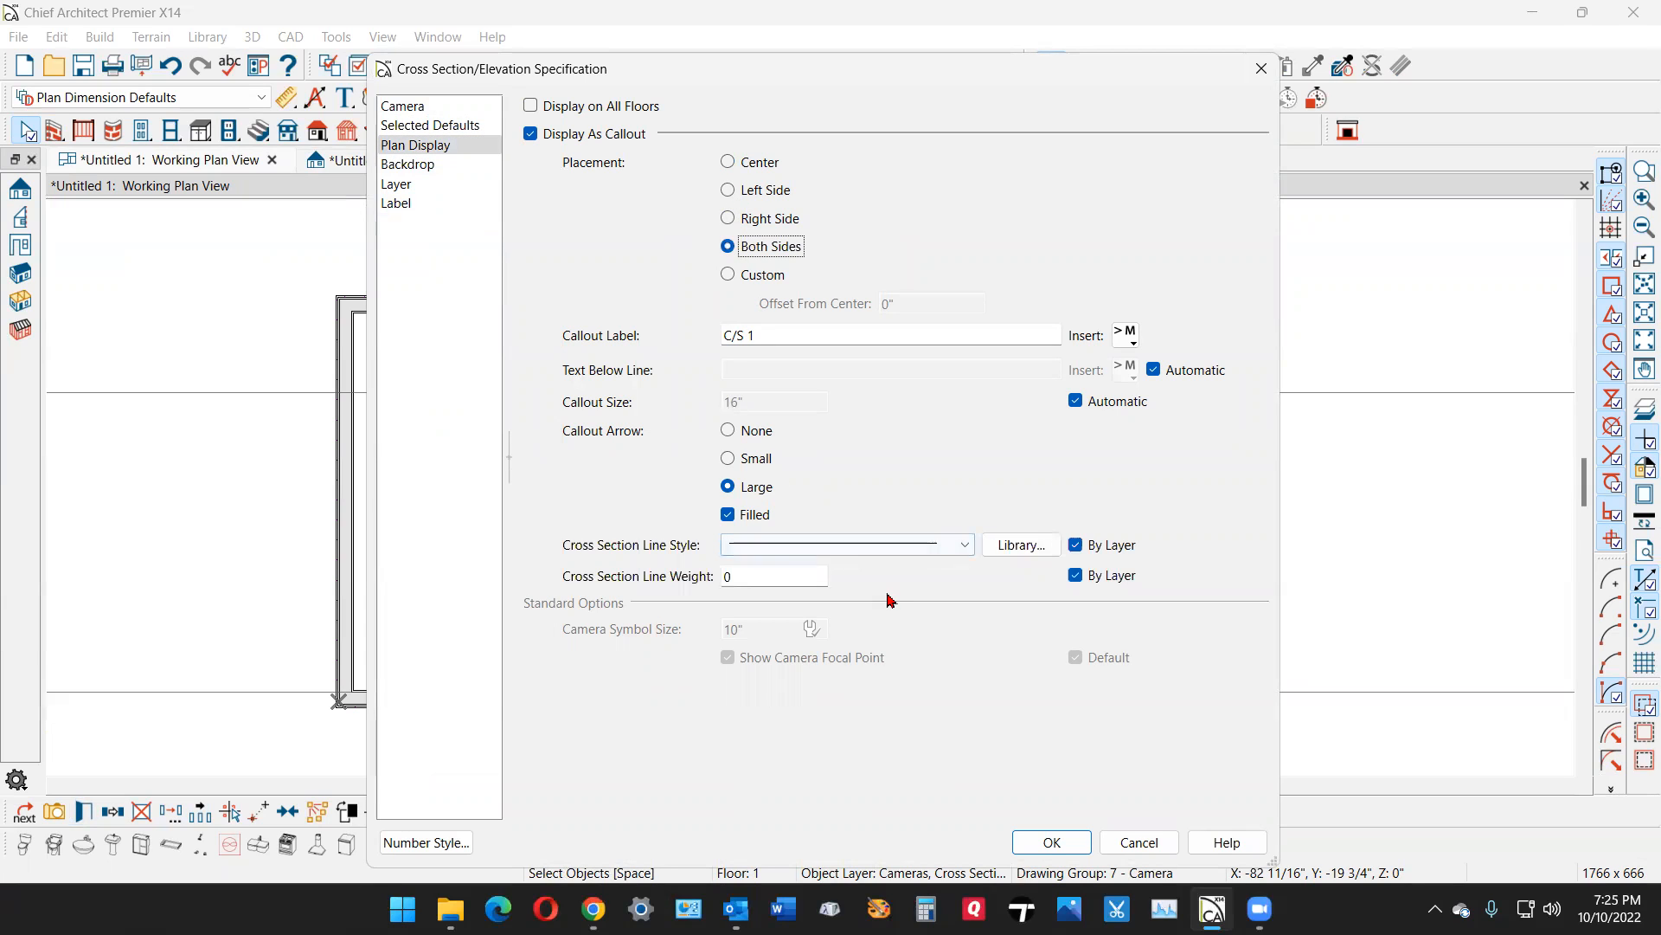
{"action": "left_click", "coordinate": [1042, 842]}
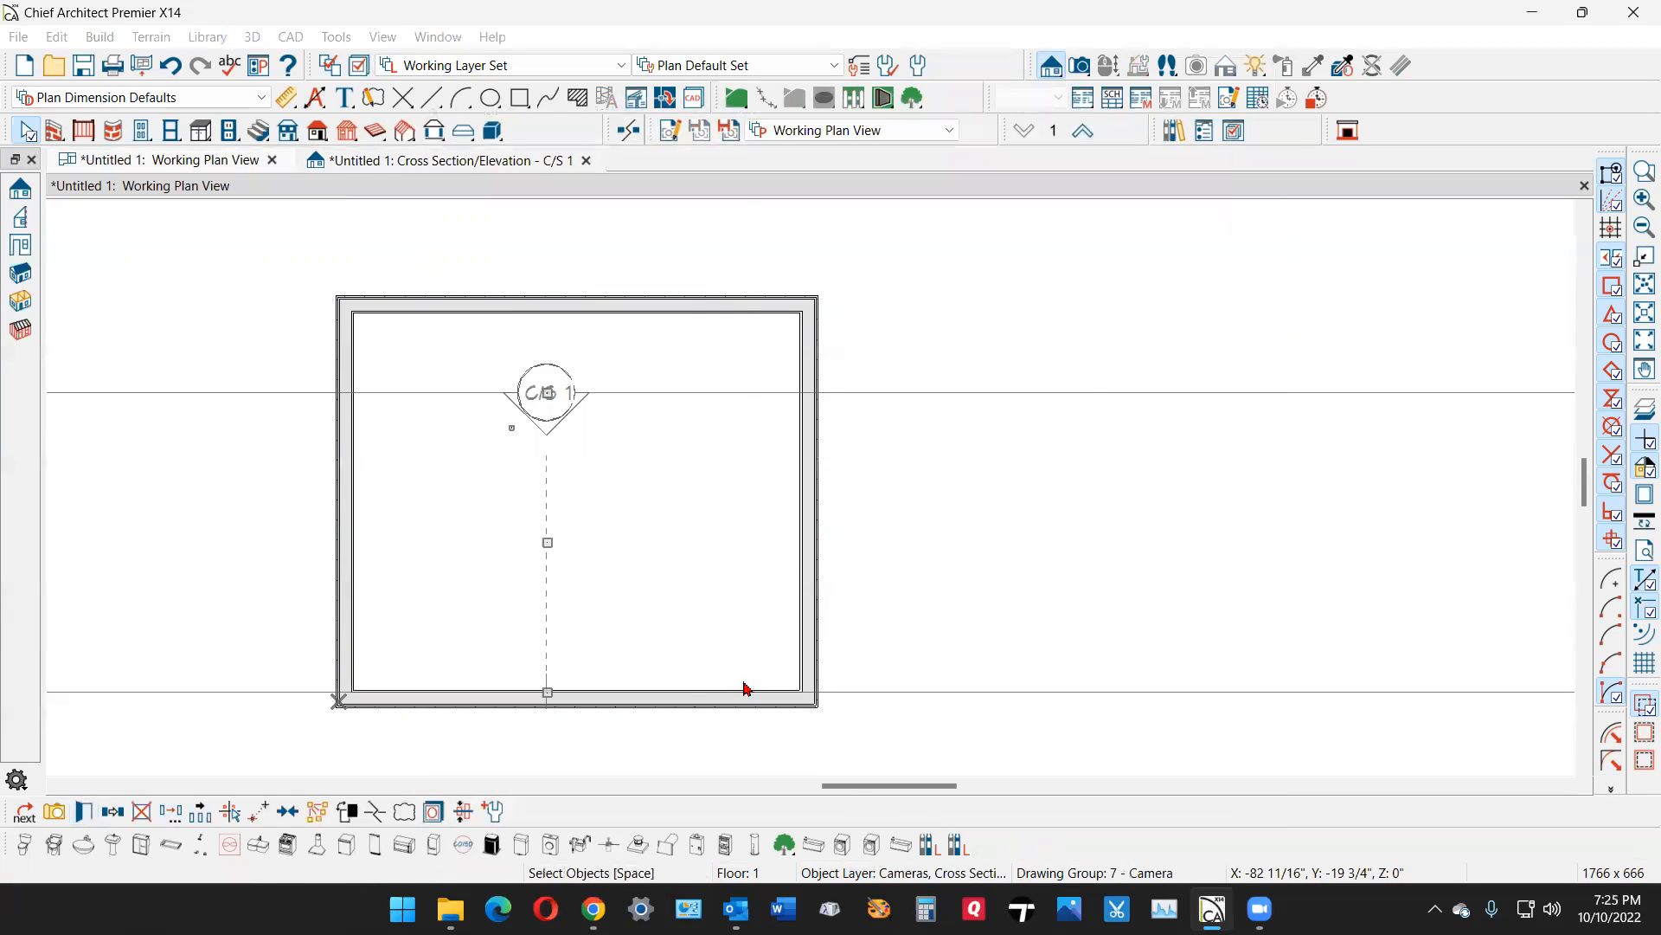
Shorten the C/S 1 section line to about 172 inches so both callouts sit just outside the side walls
{"action": "scroll", "coordinate": [696, 560], "scroll_direction": "down", "scroll_amount": 3}
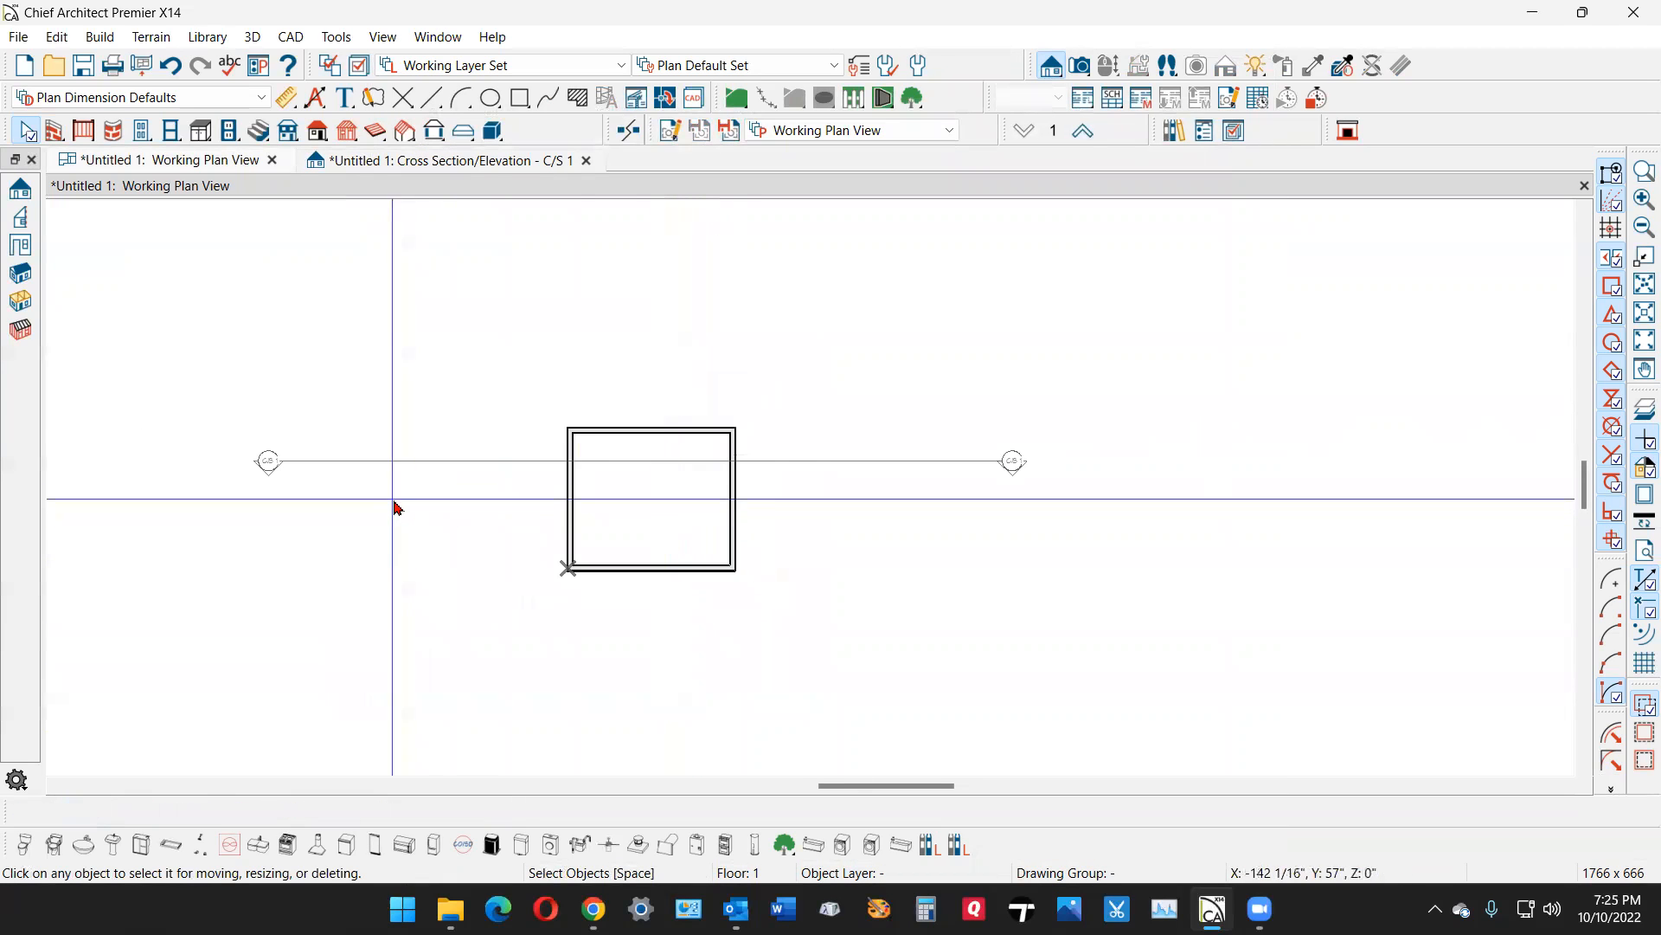
{"action": "left_click", "coordinate": [234, 451]}
{"action": "left_click_drag", "start_coordinate": [234, 451], "coordinate": [611, 464]}
{"action": "left_click_drag", "start_coordinate": [1256, 449], "coordinate": [906, 449]}
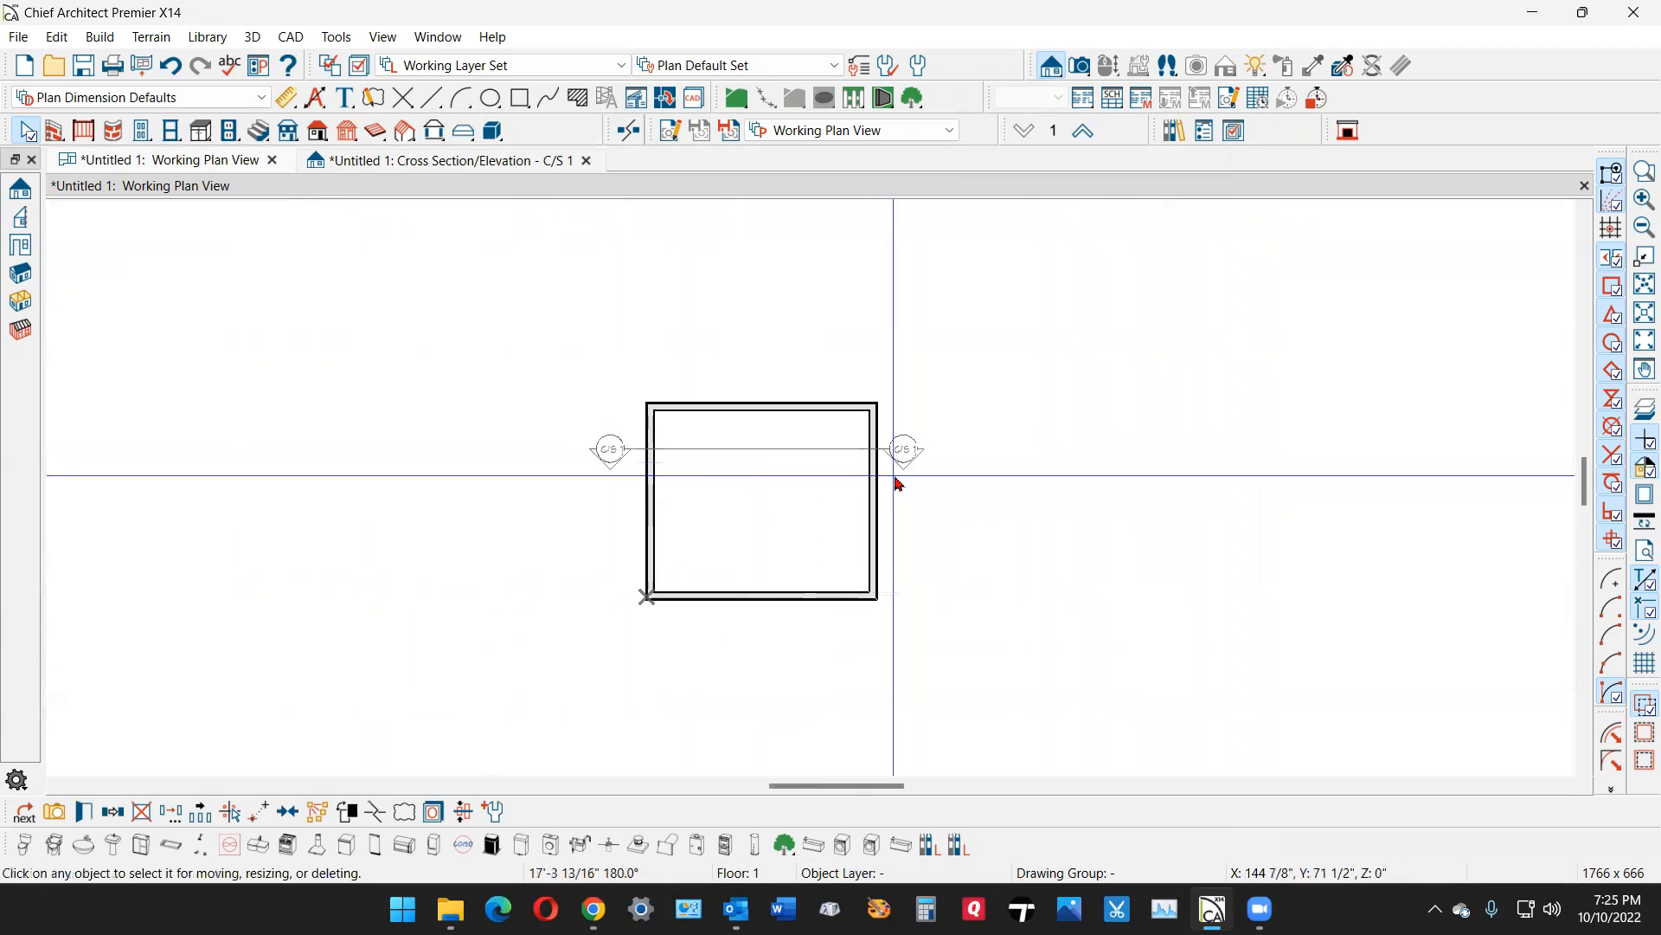
Set the C/S 1 callout's placement to Right Side
{"action": "scroll", "coordinate": [895, 438], "scroll_direction": "up", "scroll_amount": 1}
{"action": "scroll", "coordinate": [895, 439], "scroll_direction": "up", "scroll_amount": 1}
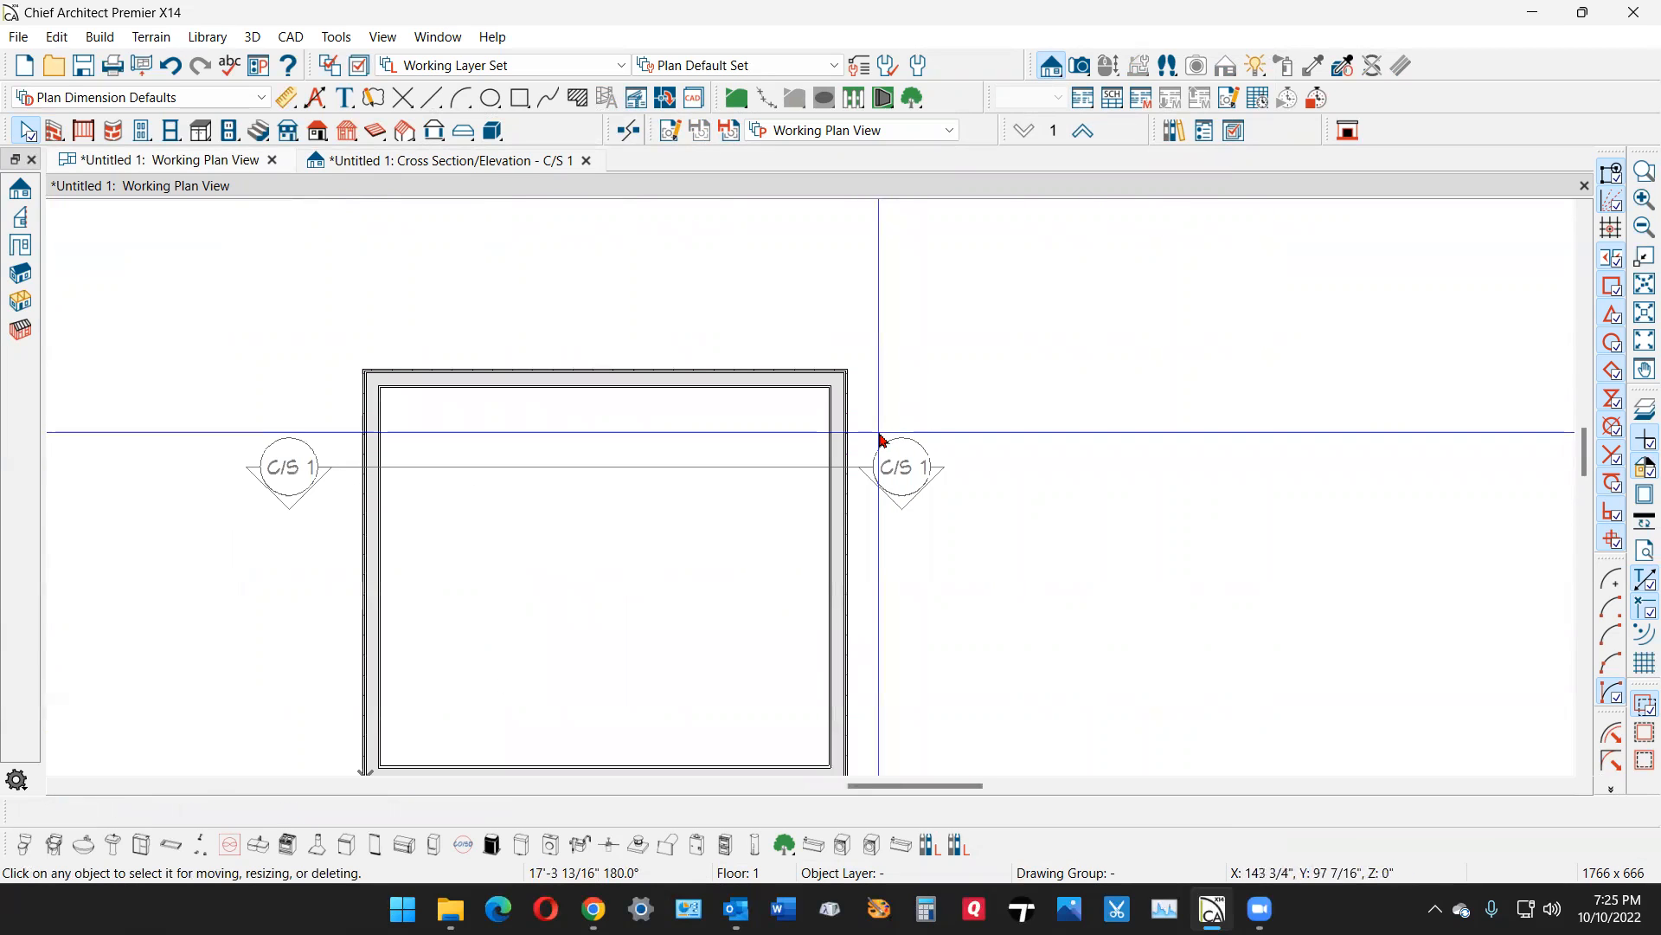
{"action": "left_click", "coordinate": [892, 481]}
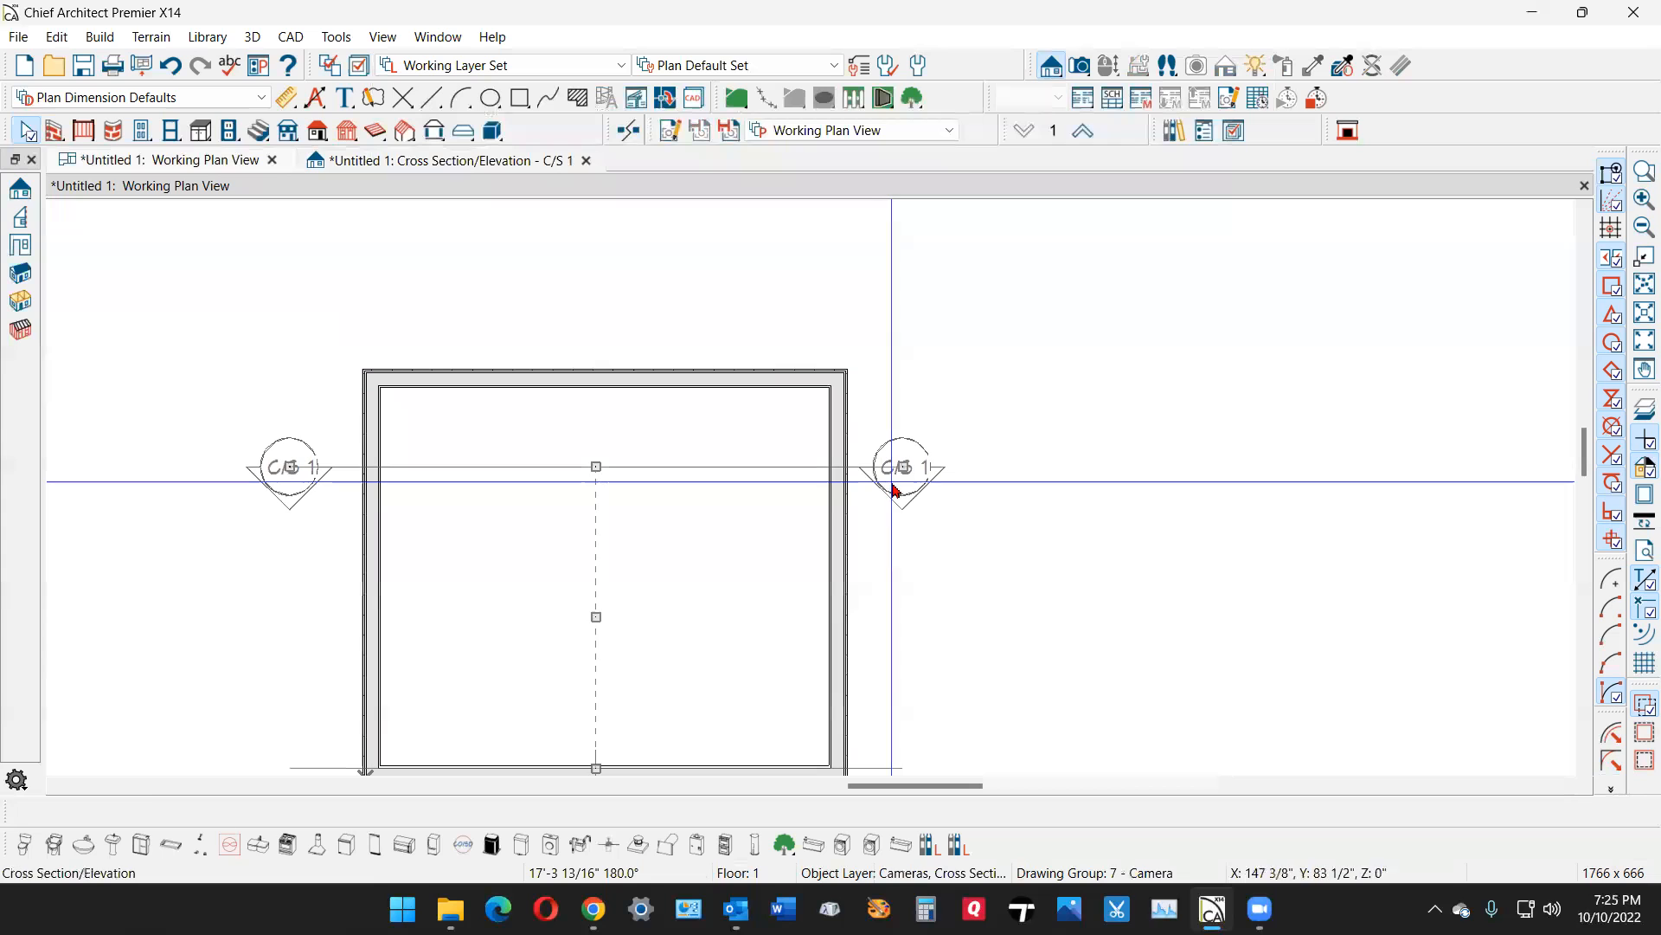
{"action": "left_click", "coordinate": [85, 811]}
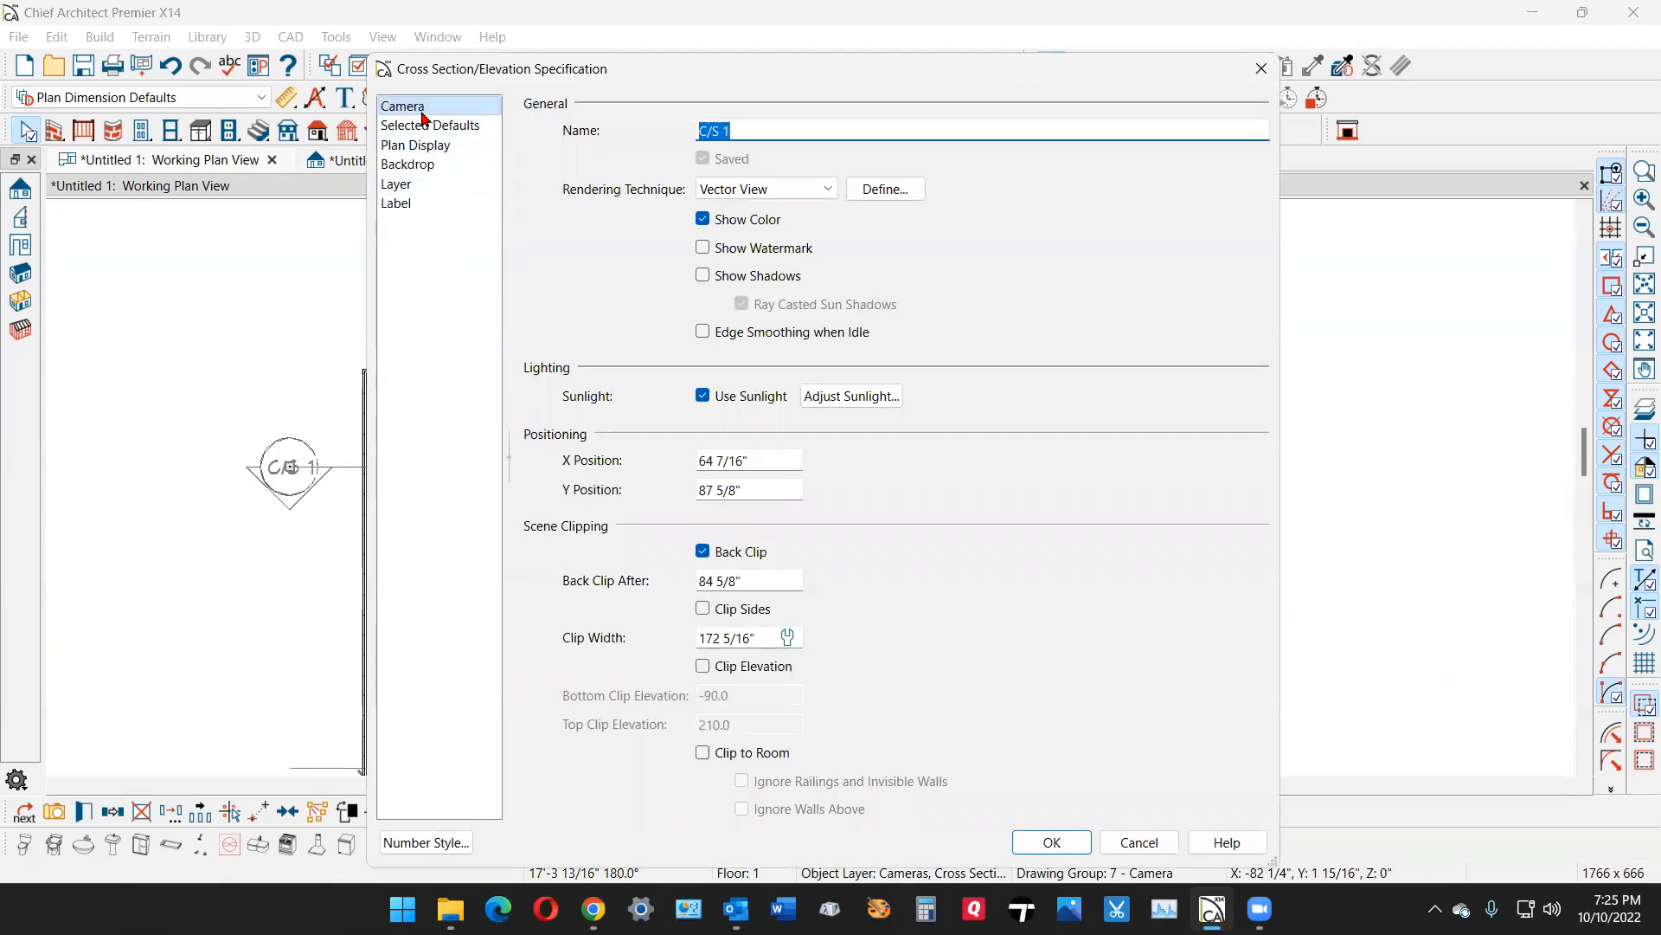
{"action": "left_click", "coordinate": [419, 145]}
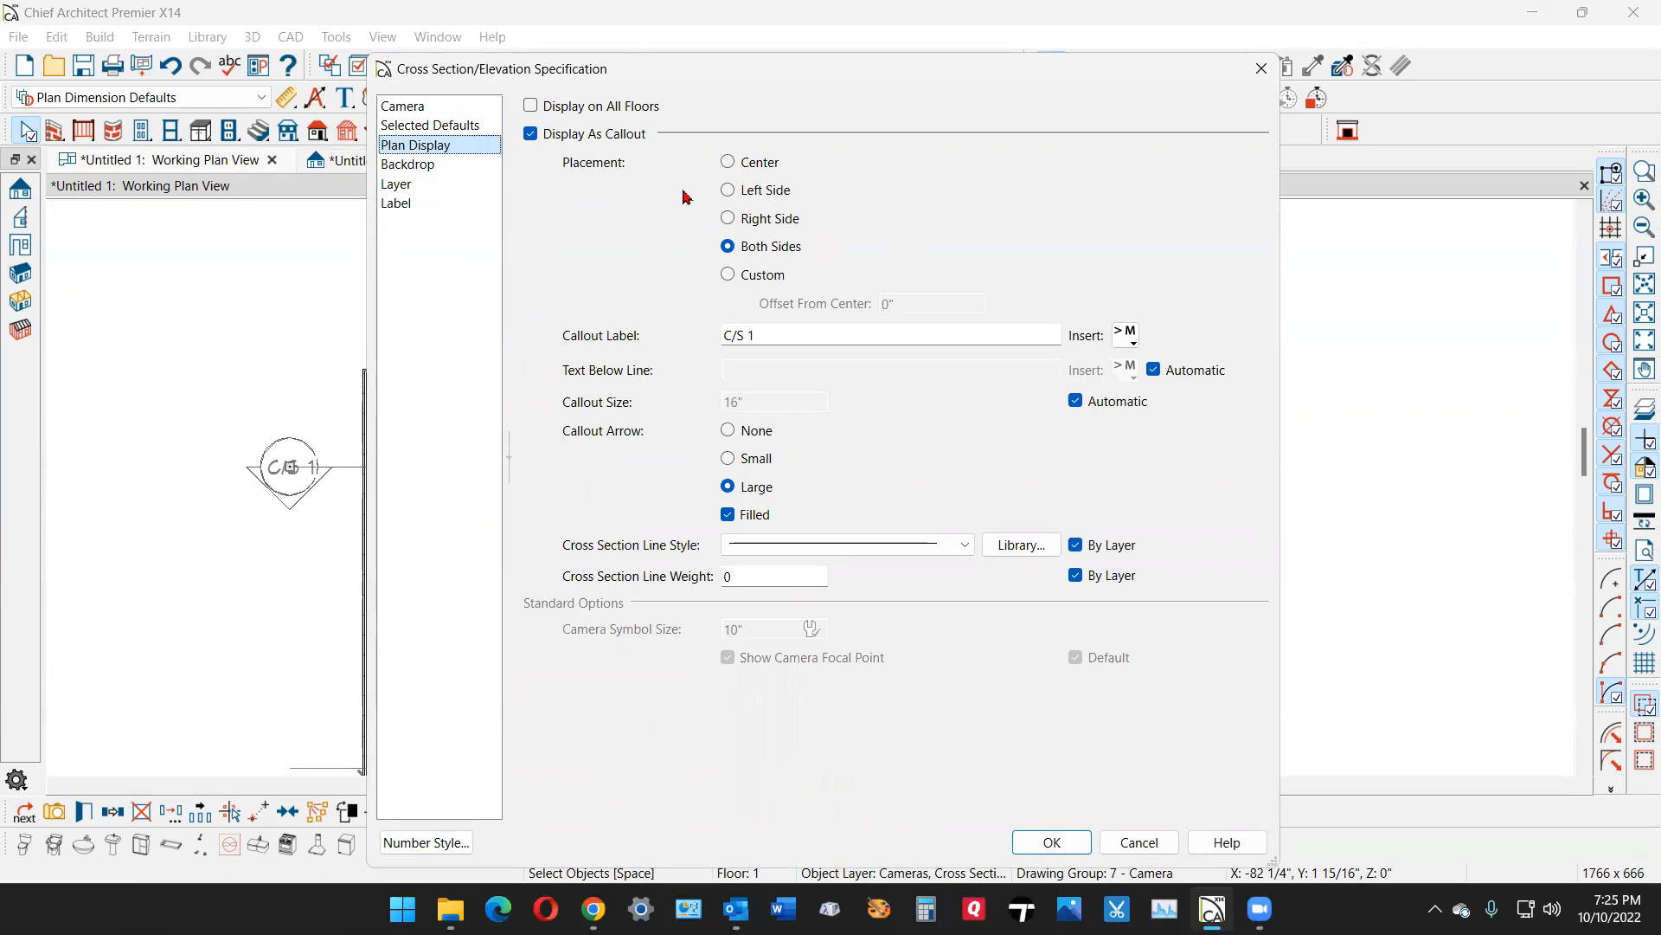
{"action": "left_click", "coordinate": [748, 222]}
{"action": "left_click", "coordinate": [1052, 841]}
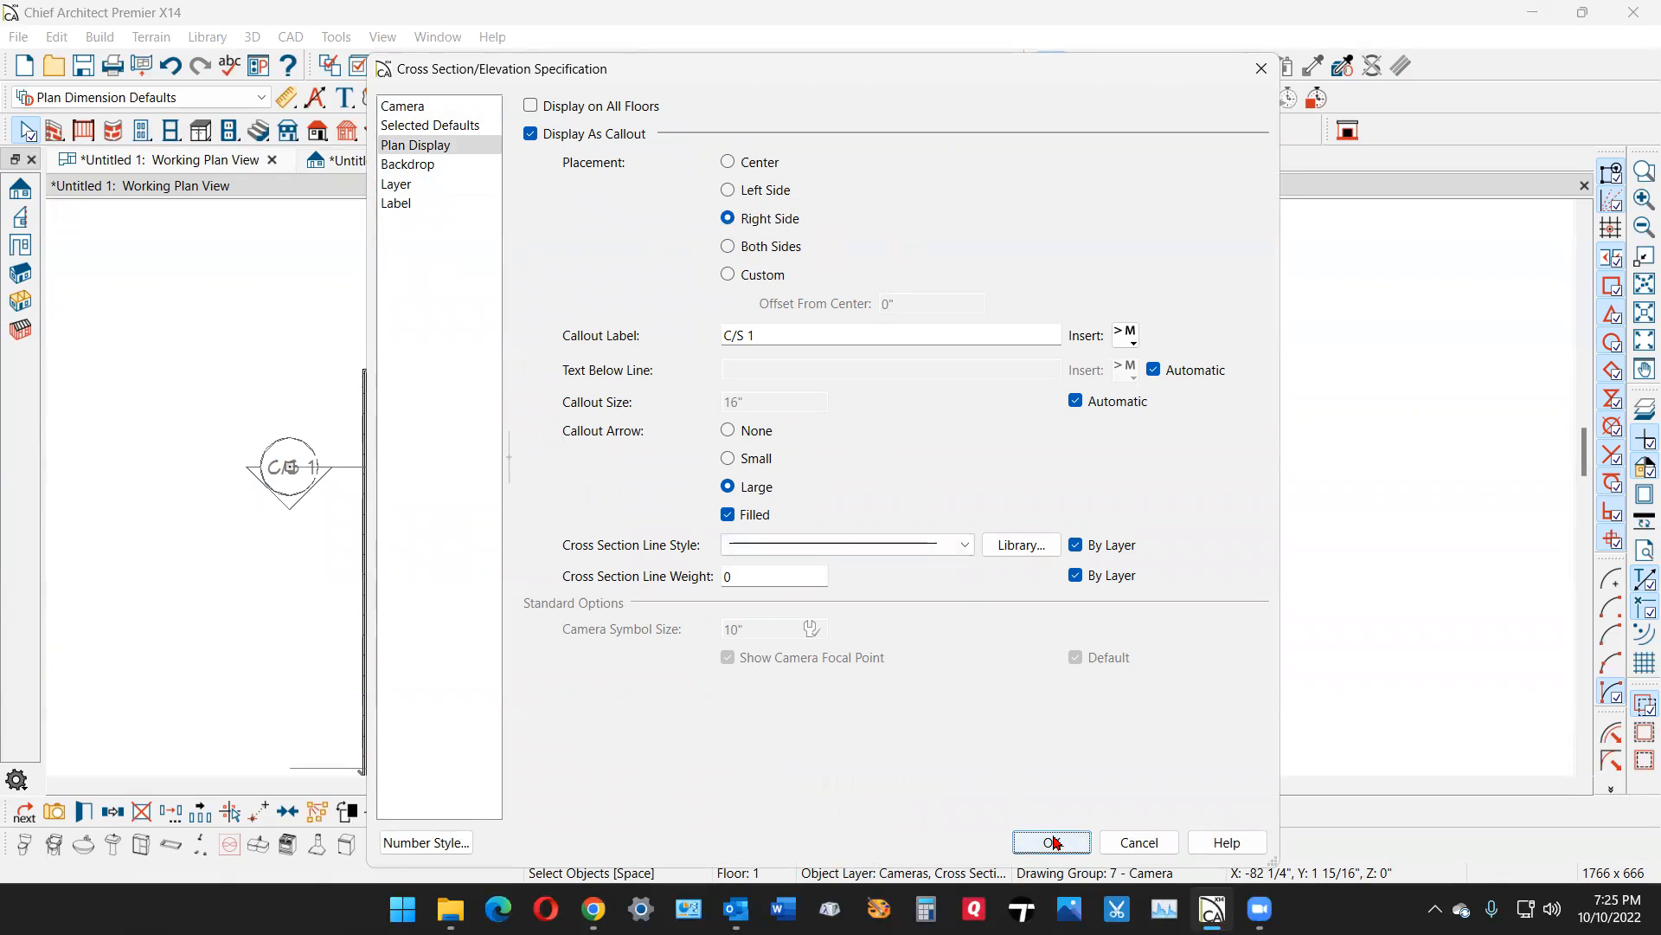
{"action": "key", "text": "Escape"}
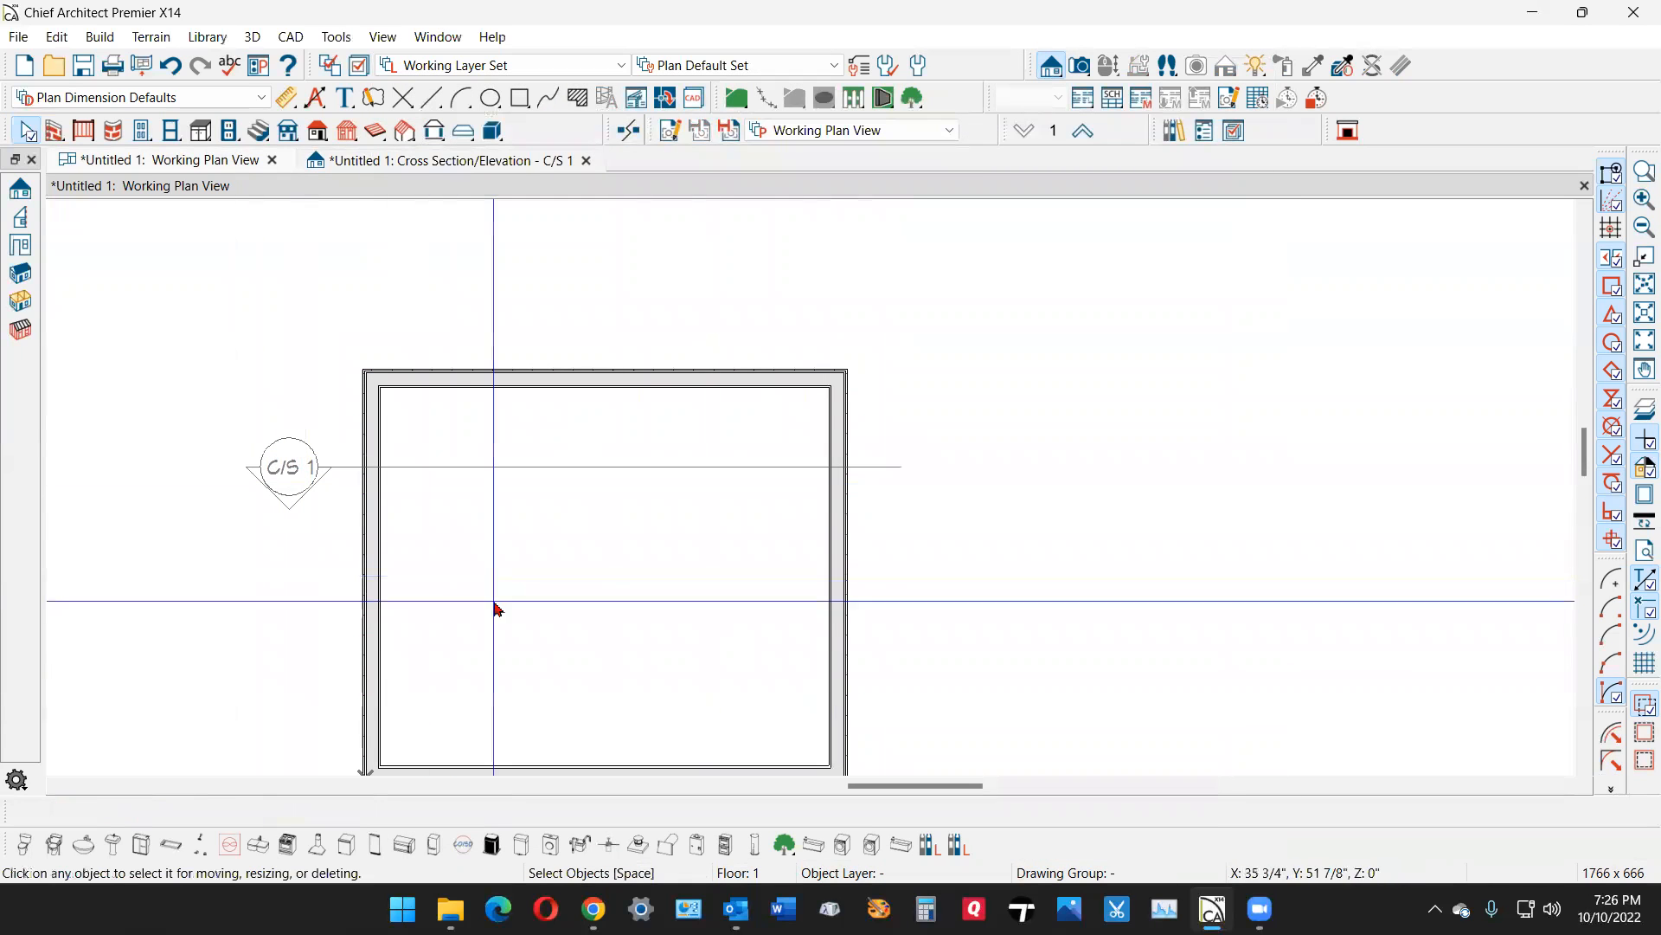
Set the C/S 1 callout's placement to Left Side
{"action": "left_click", "coordinate": [308, 474]}
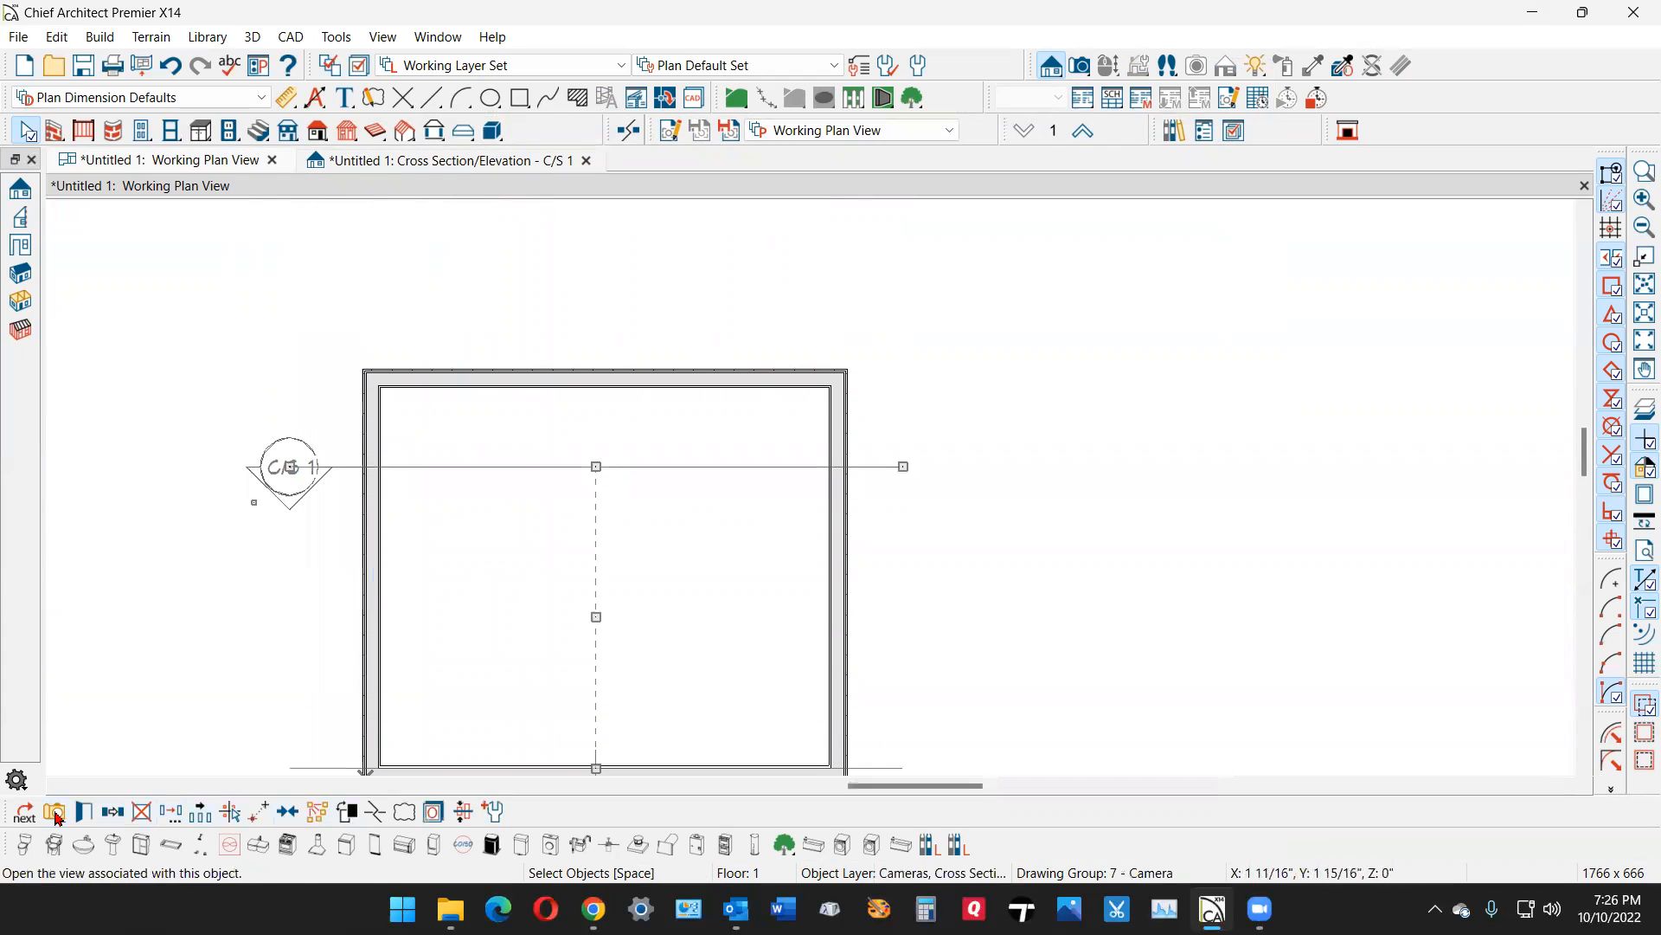
{"action": "left_click", "coordinate": [86, 811]}
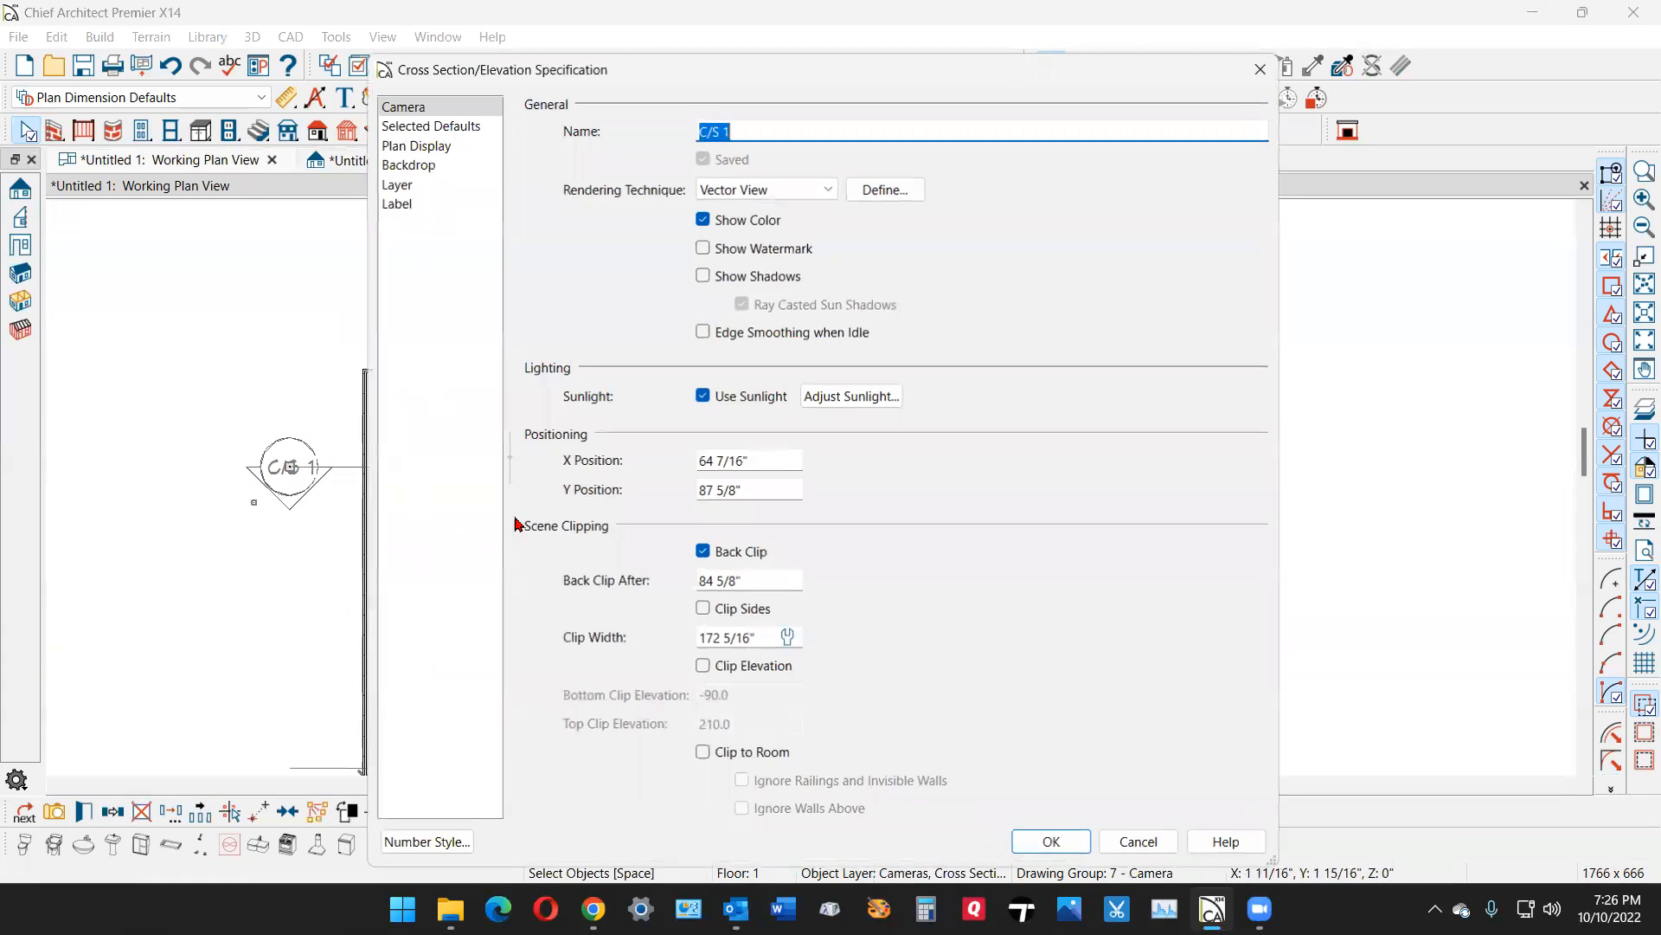
{"action": "left_click", "coordinate": [416, 148]}
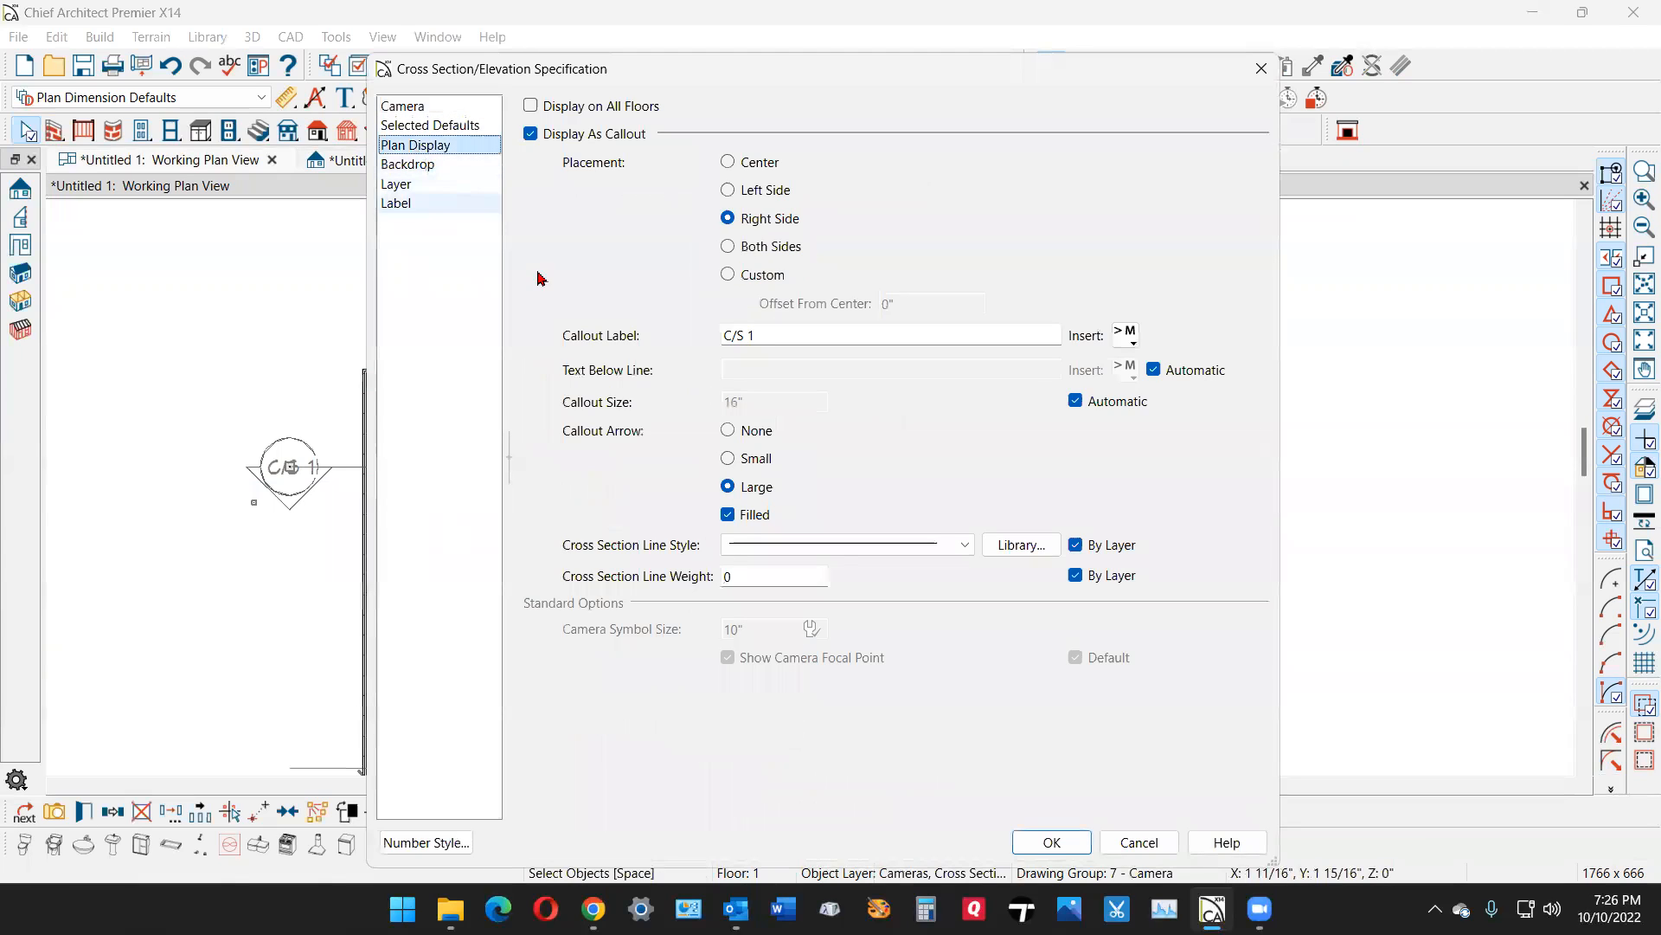
{"action": "left_click", "coordinate": [727, 190]}
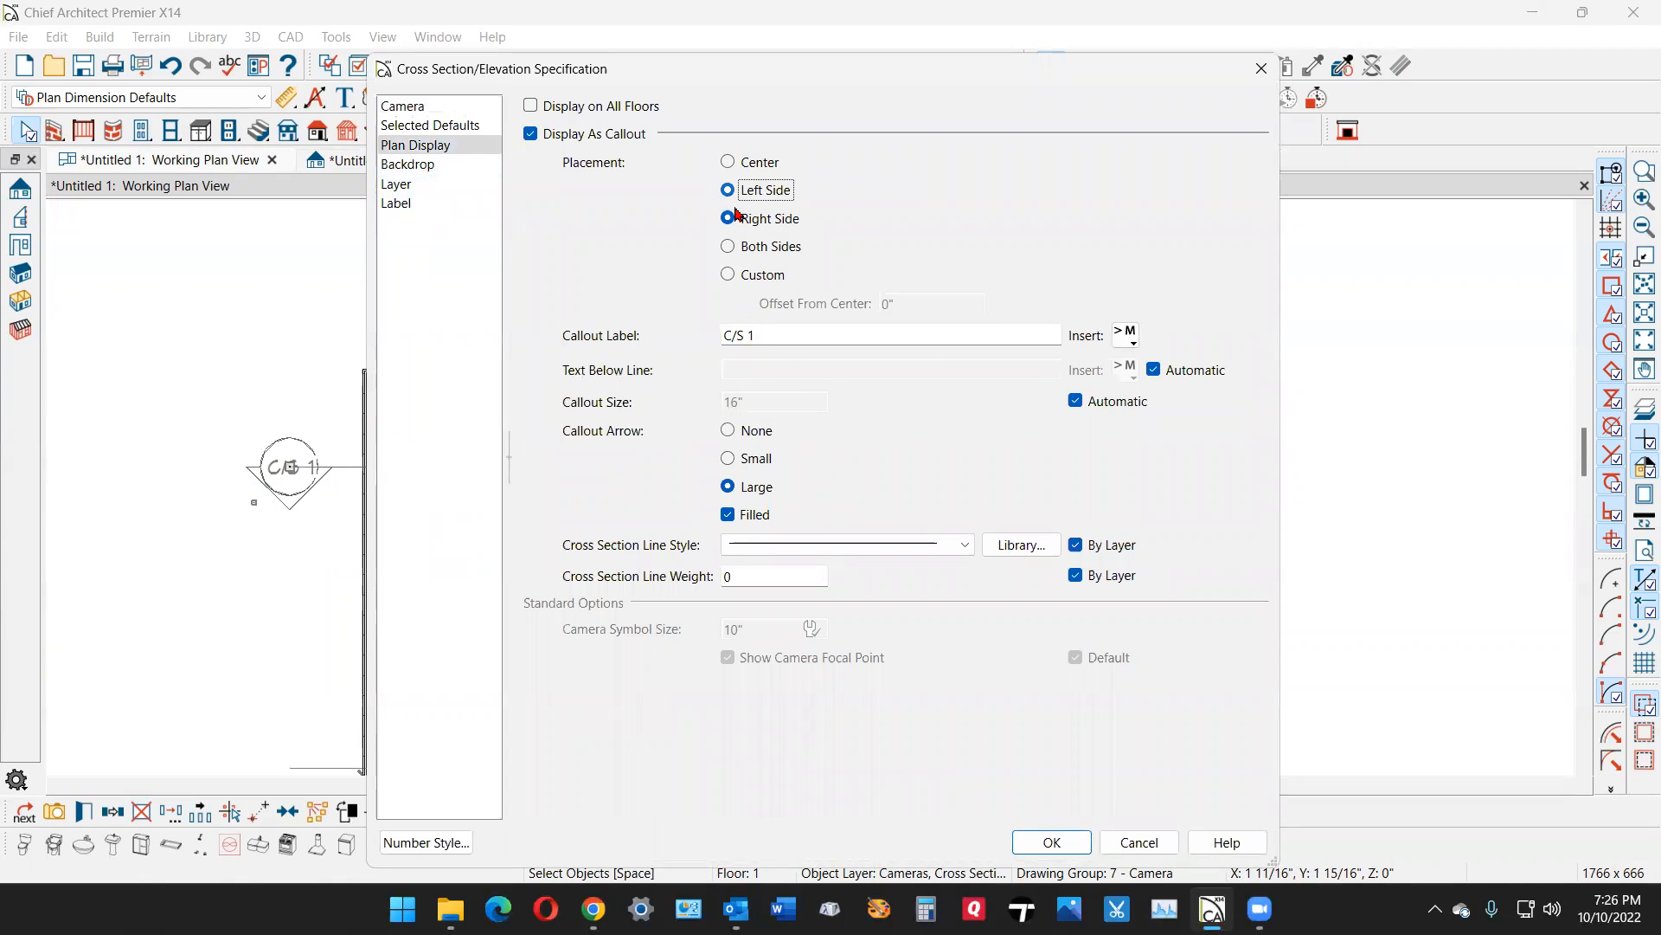
{"action": "left_click", "coordinate": [1027, 848]}
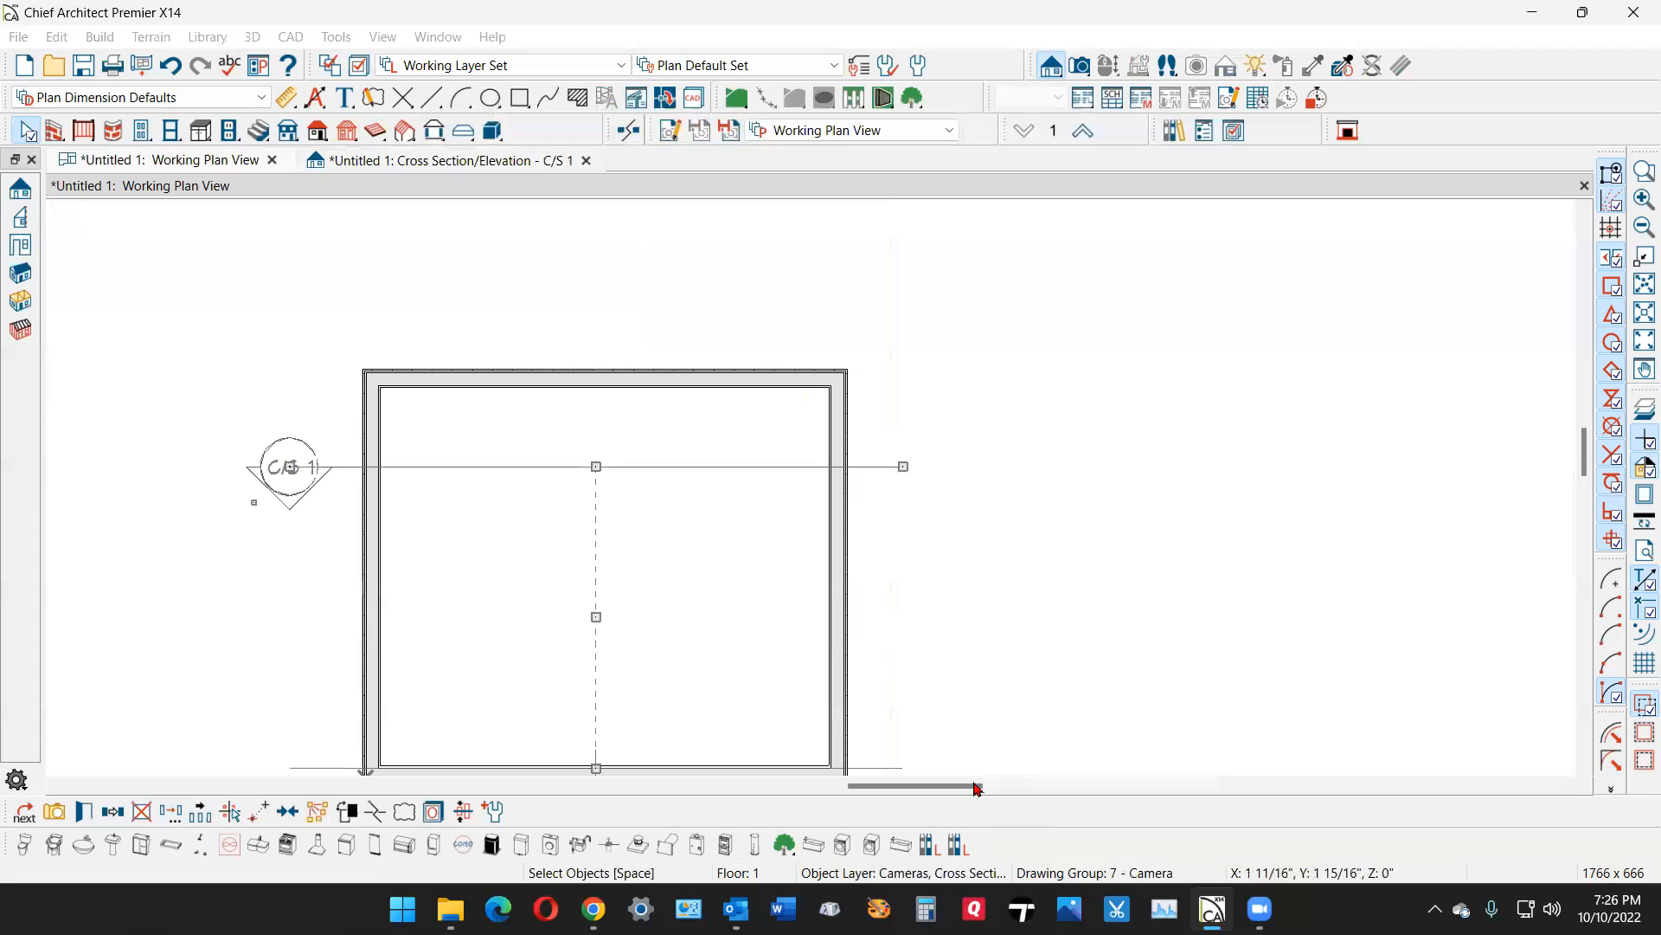
Set the C/S 1 callout's placement to Both Sides
{"action": "left_click", "coordinate": [83, 810]}
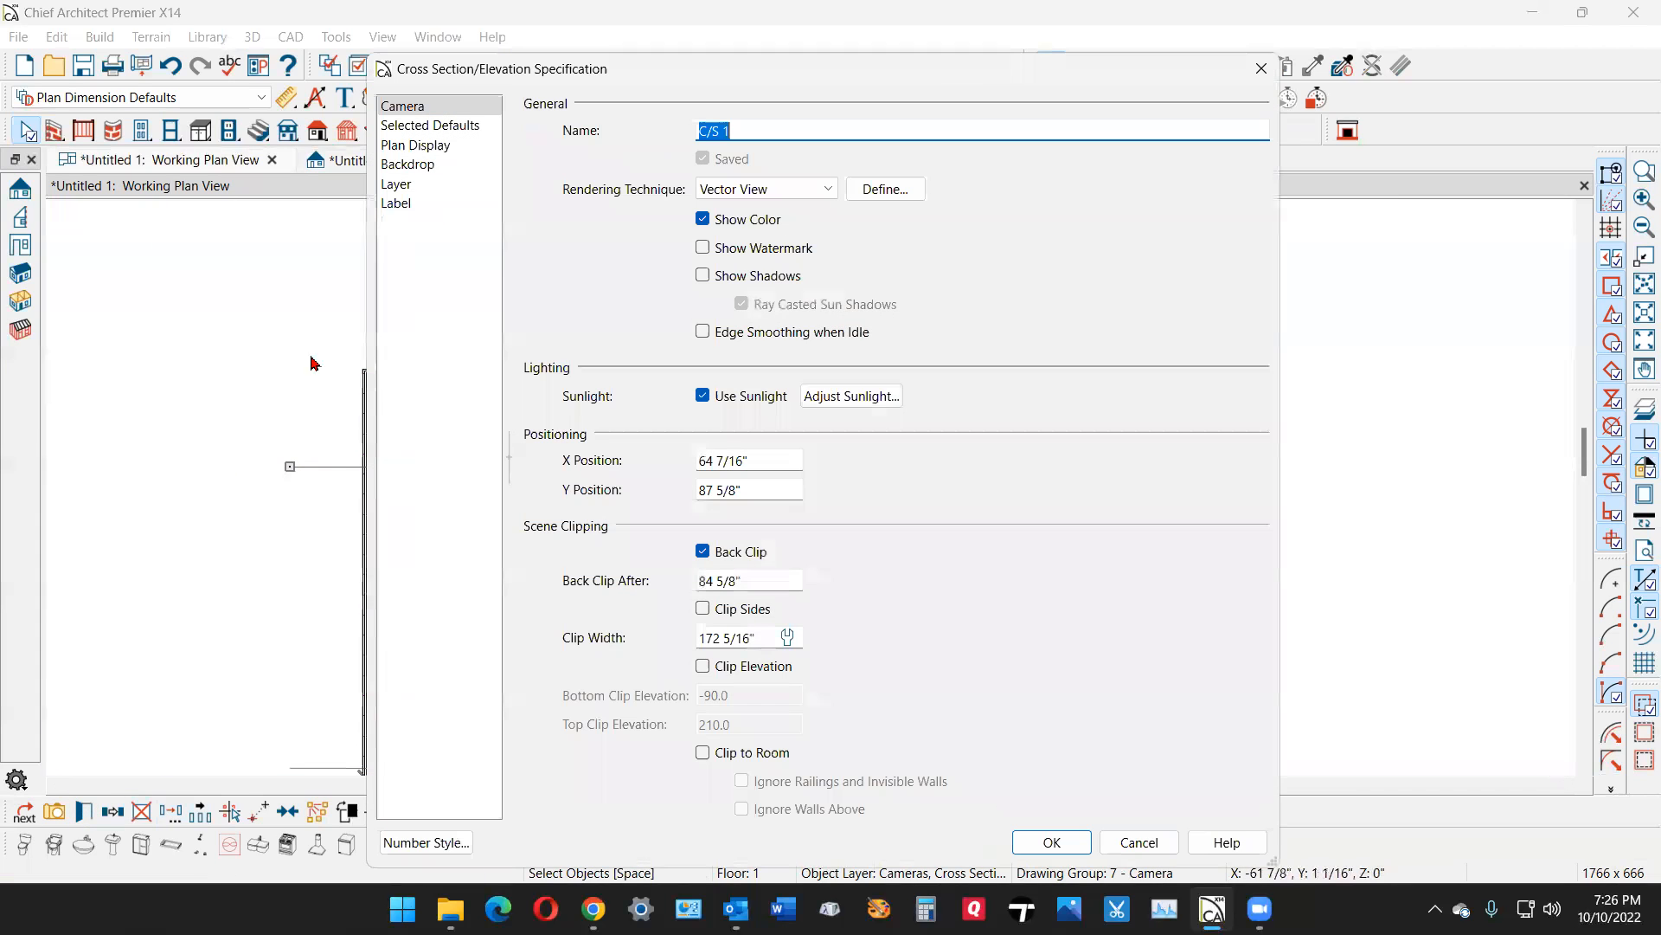
{"action": "left_click", "coordinate": [415, 145]}
{"action": "left_click", "coordinate": [766, 251]}
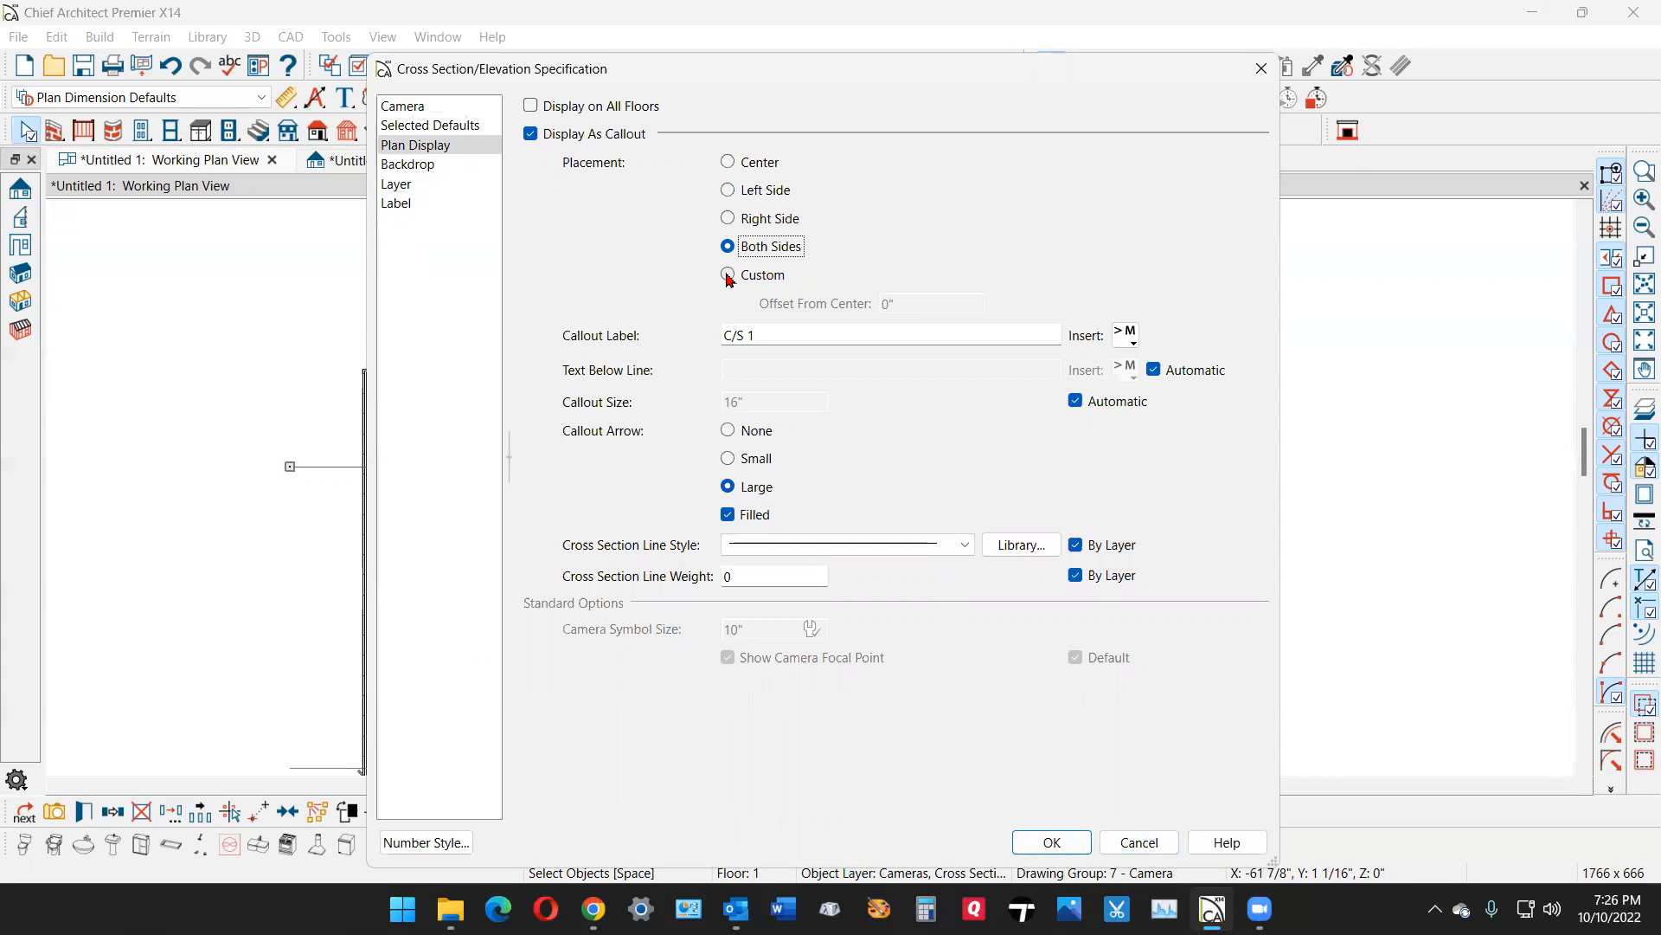
{"action": "mouse_move", "coordinate": [1259, 909]}
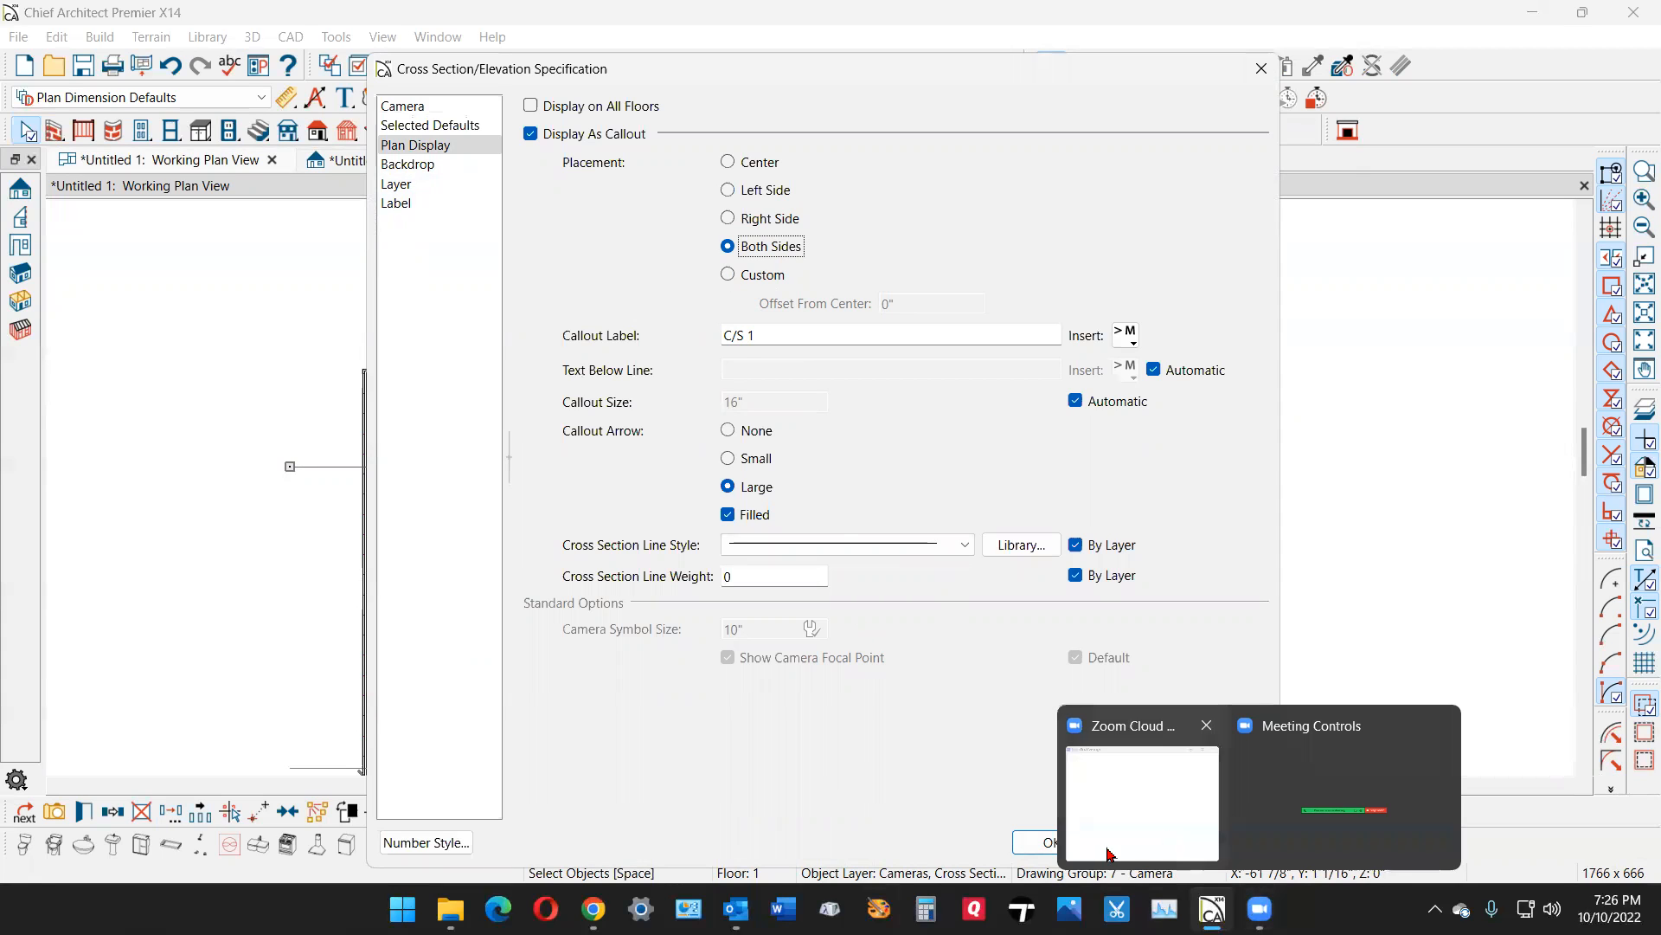
{"action": "left_click", "coordinate": [1048, 840]}
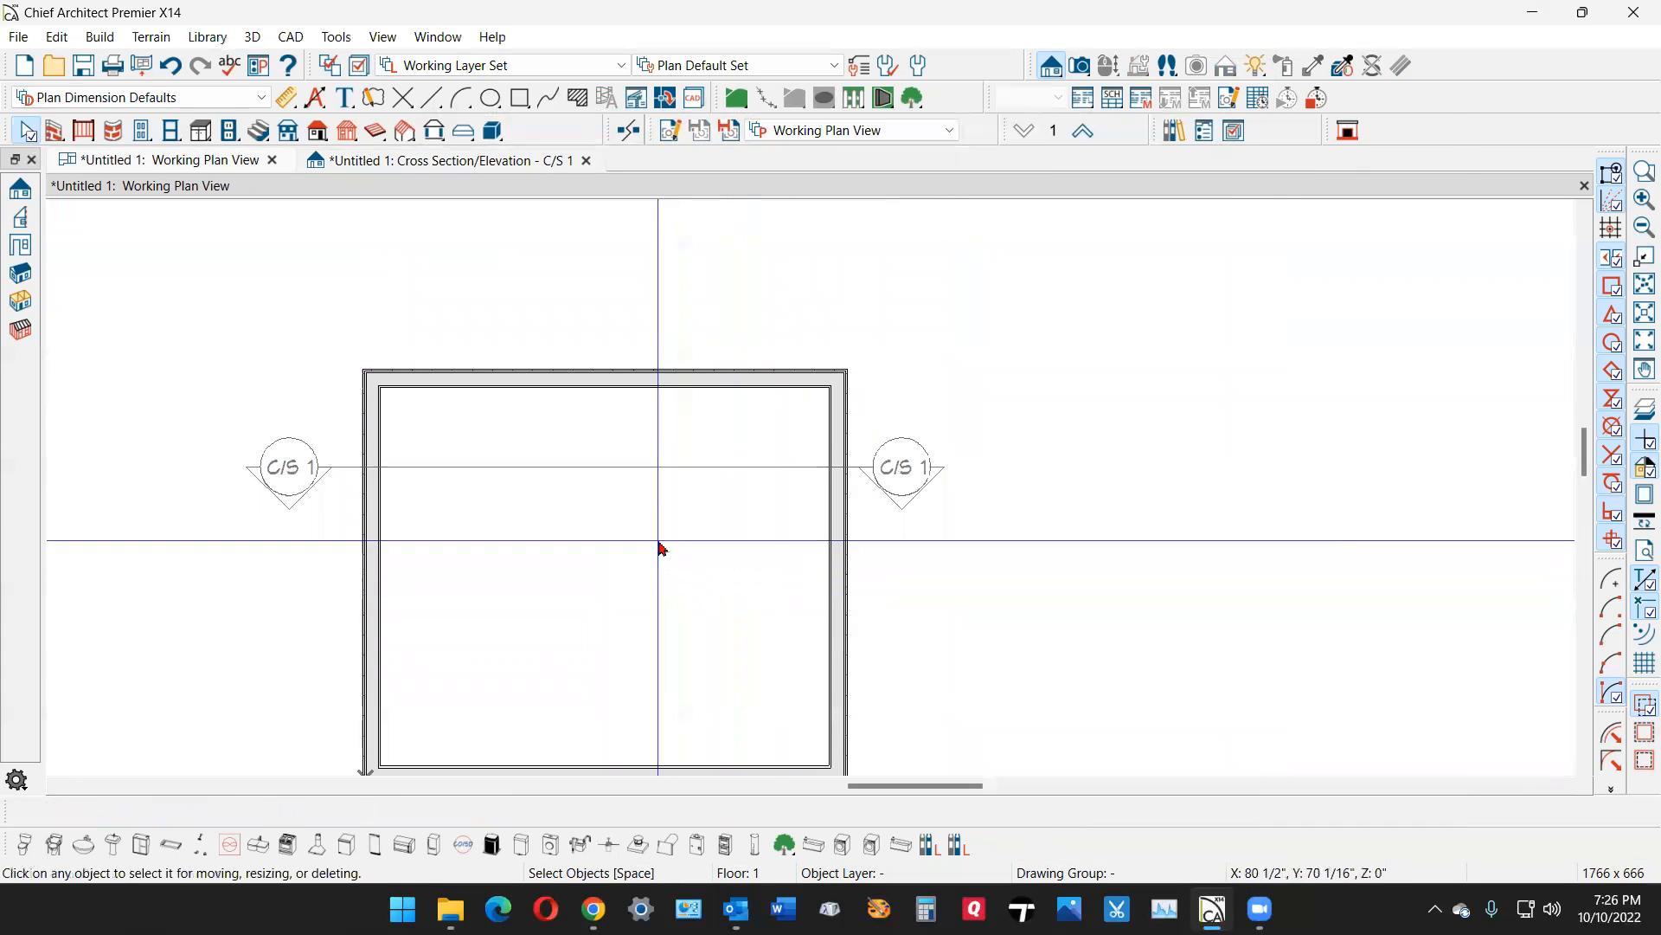
Close the C/S 1 cross section view and set the C/S 1 callout arrow to Small in the plan
{"action": "left_click", "coordinate": [586, 162]}
{"action": "scroll", "coordinate": [430, 523], "scroll_direction": "up", "scroll_amount": 2}
{"action": "left_click", "coordinate": [336, 381]}
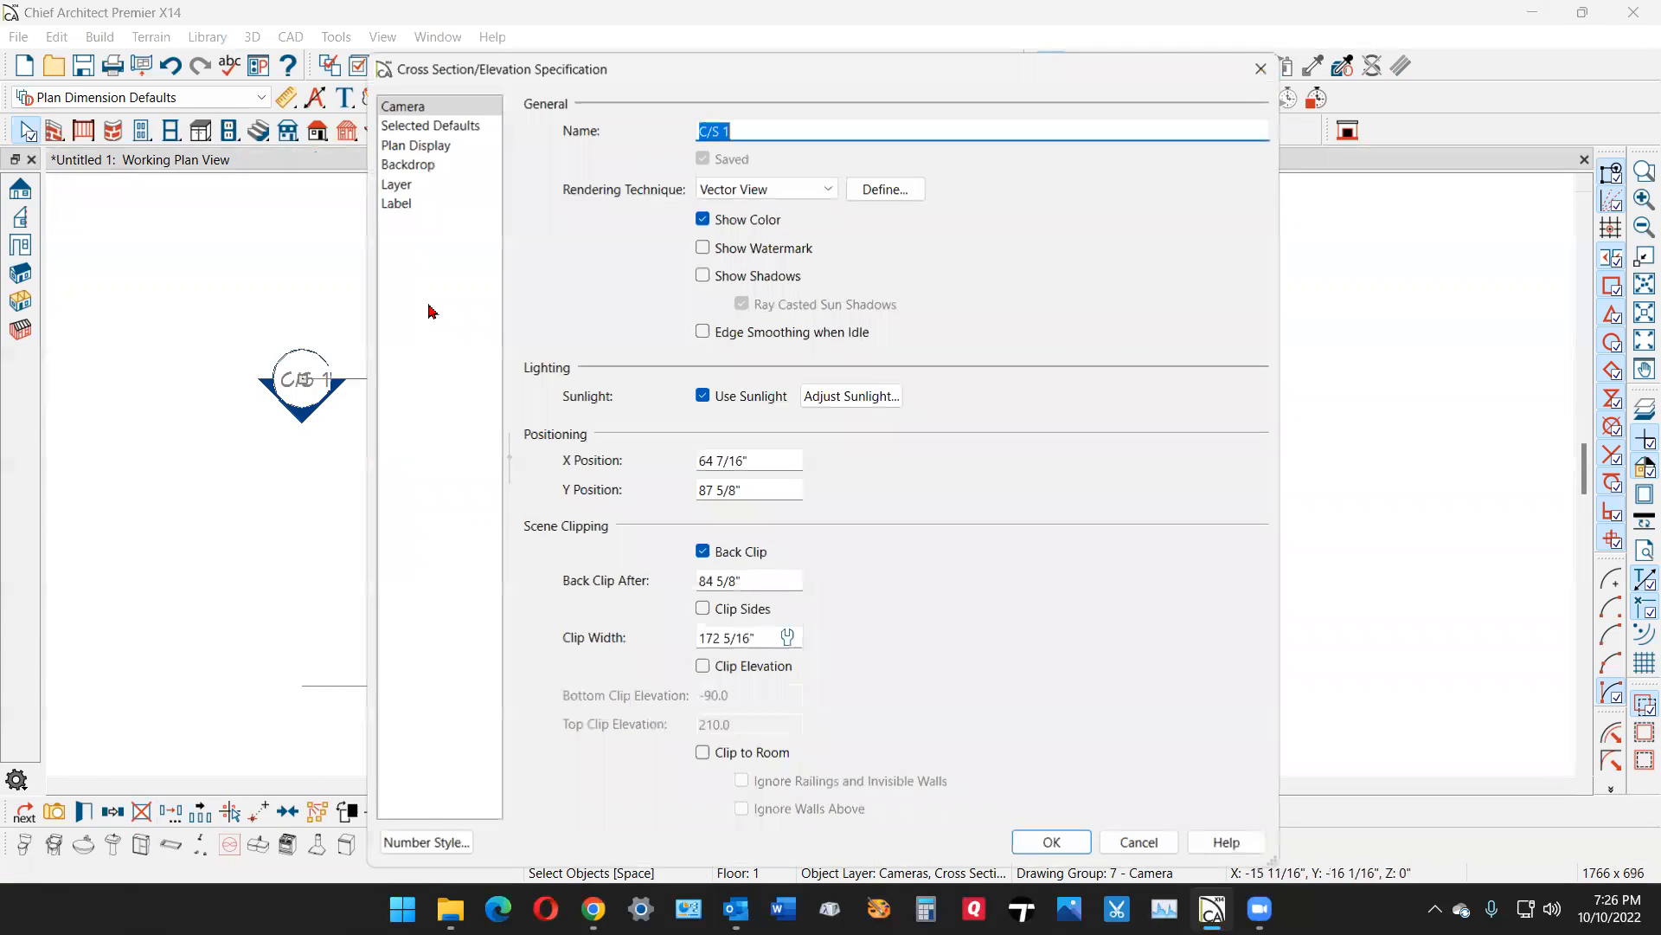
{"action": "left_click", "coordinate": [425, 148]}
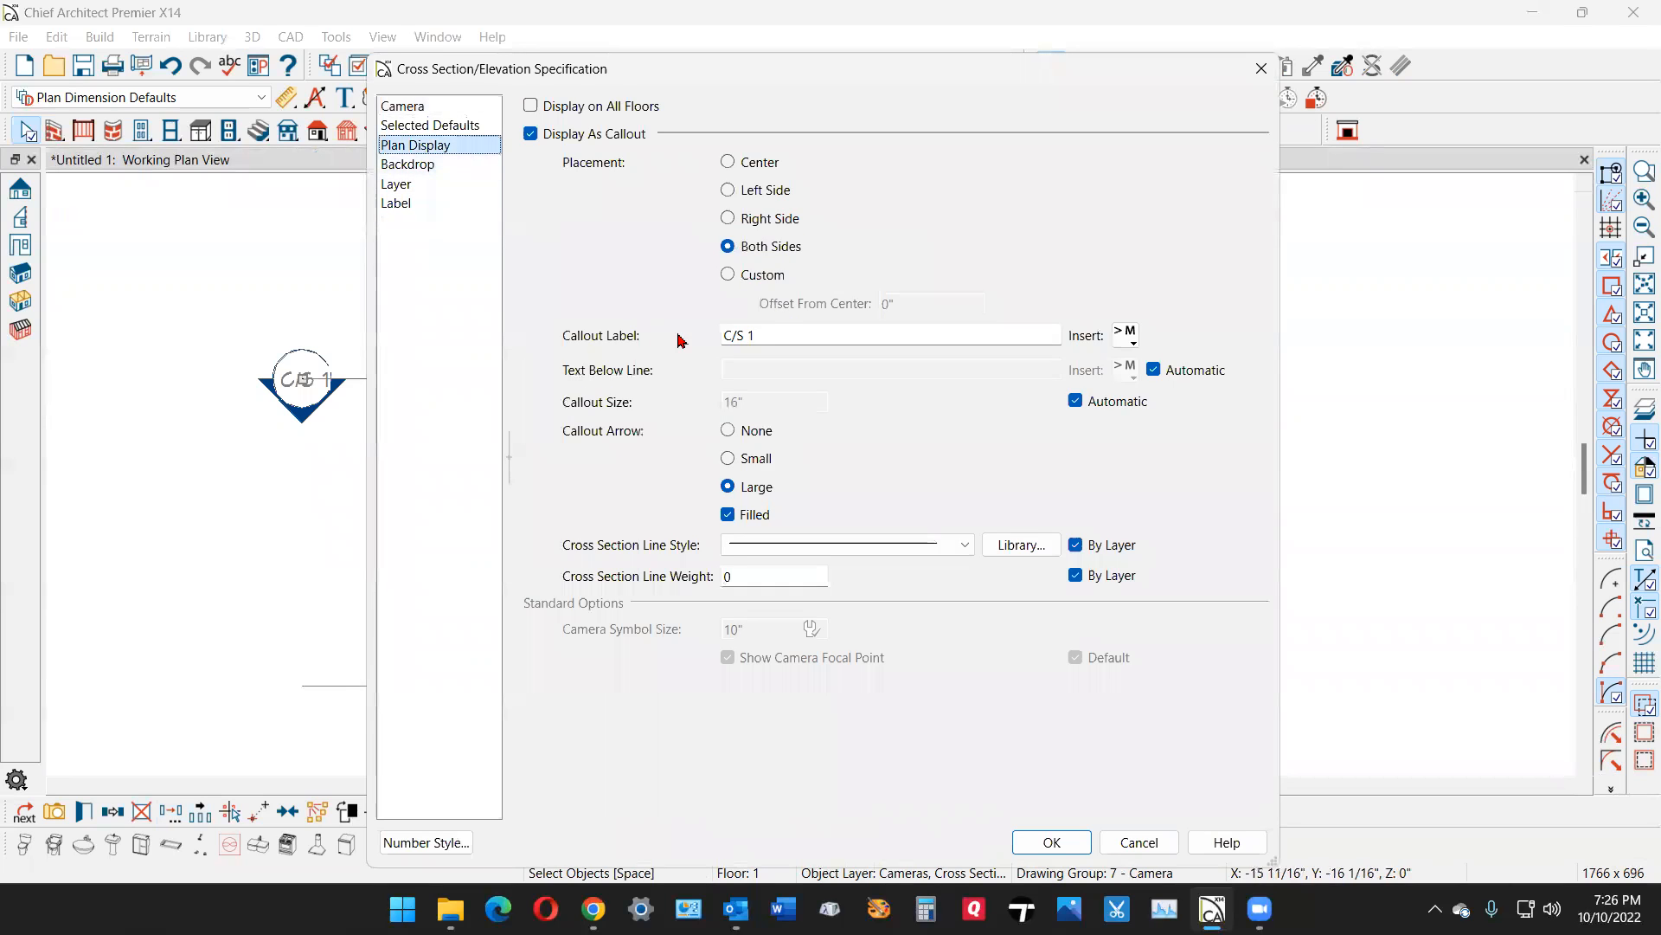
{"action": "left_click", "coordinate": [752, 458]}
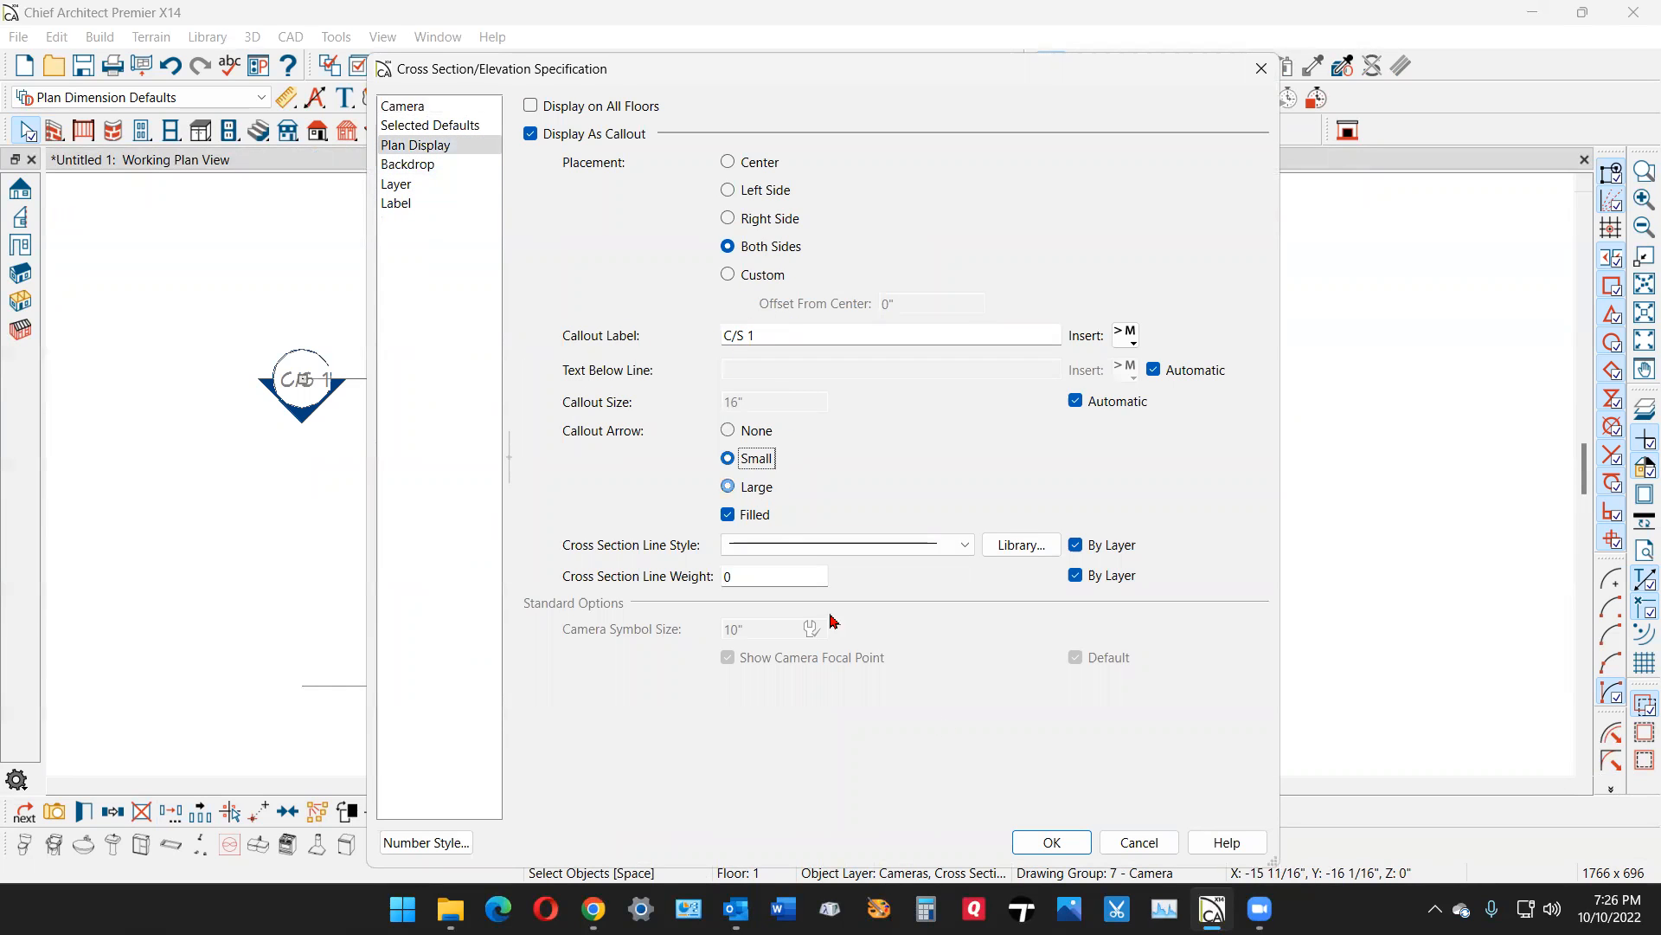
{"action": "left_click", "coordinate": [1056, 841]}
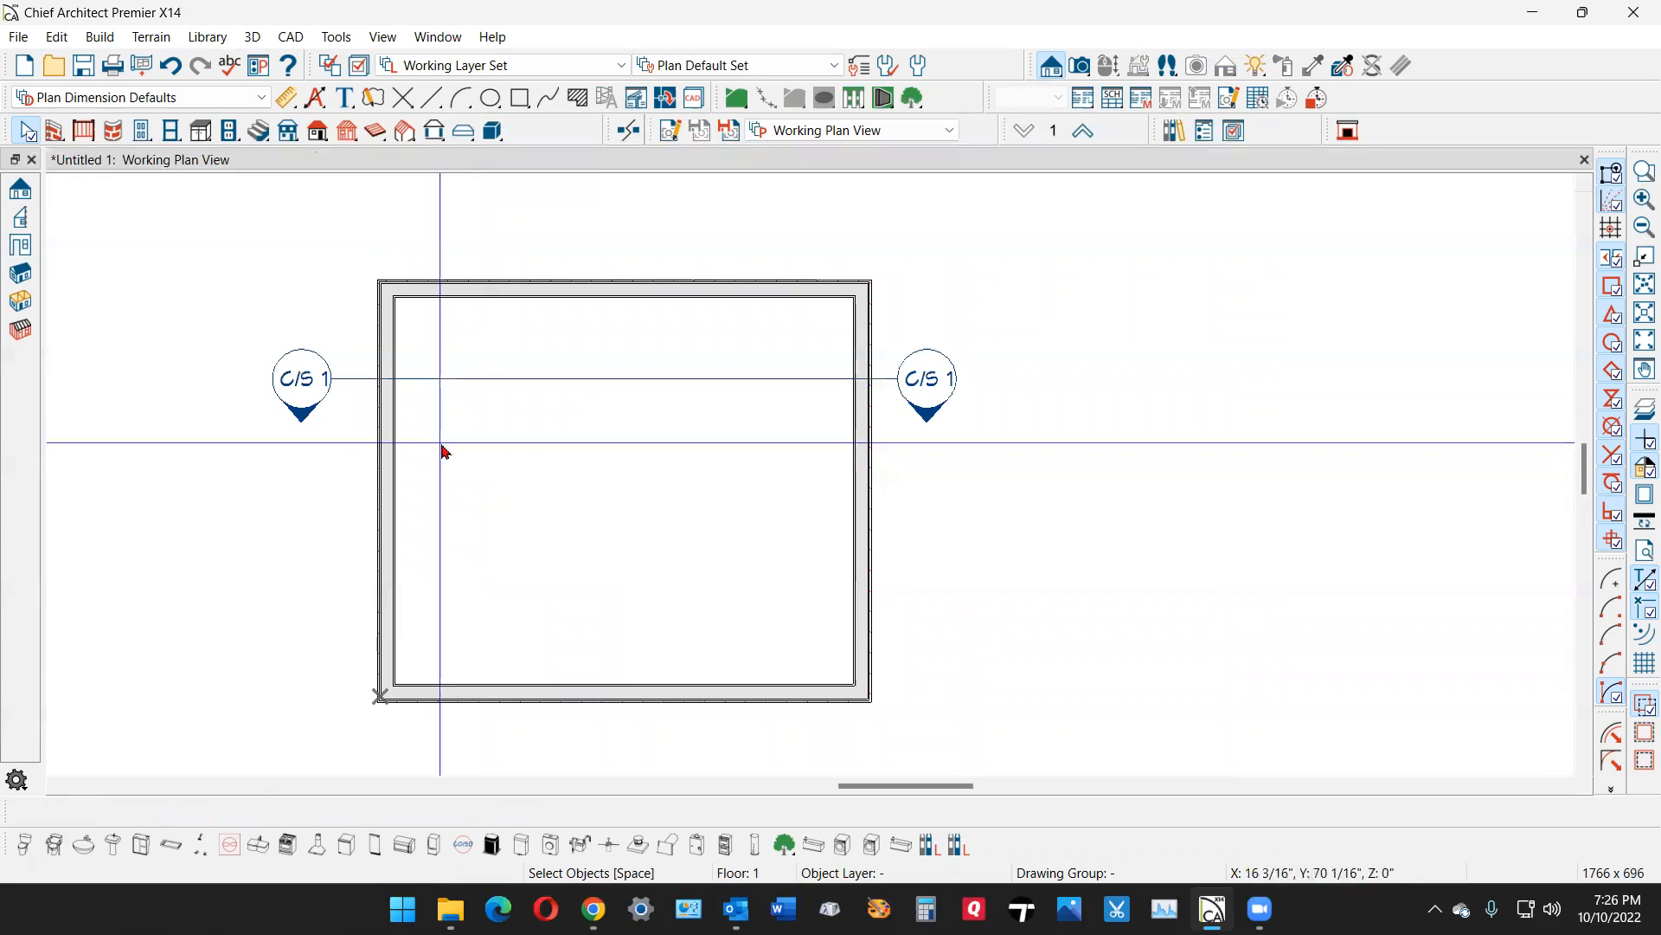